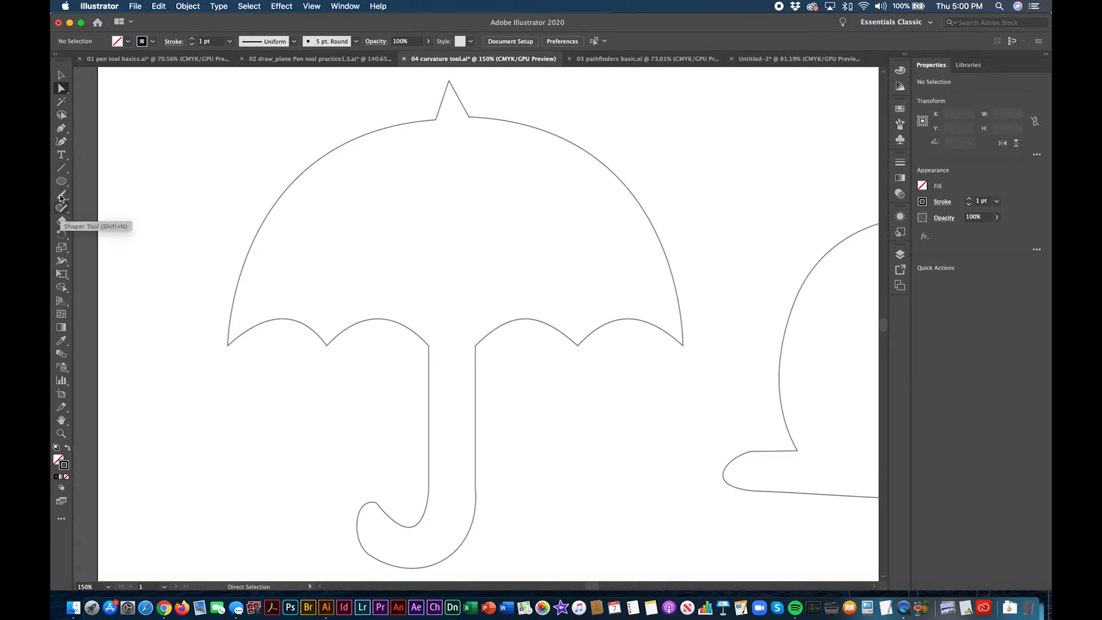
Step: Activate the Curvature tool and set the stroke to pinkish red (C 3.14, M 100, Y 46.27, K 0), keeping no fill
{"action": "left_click", "coordinate": [60, 141]}
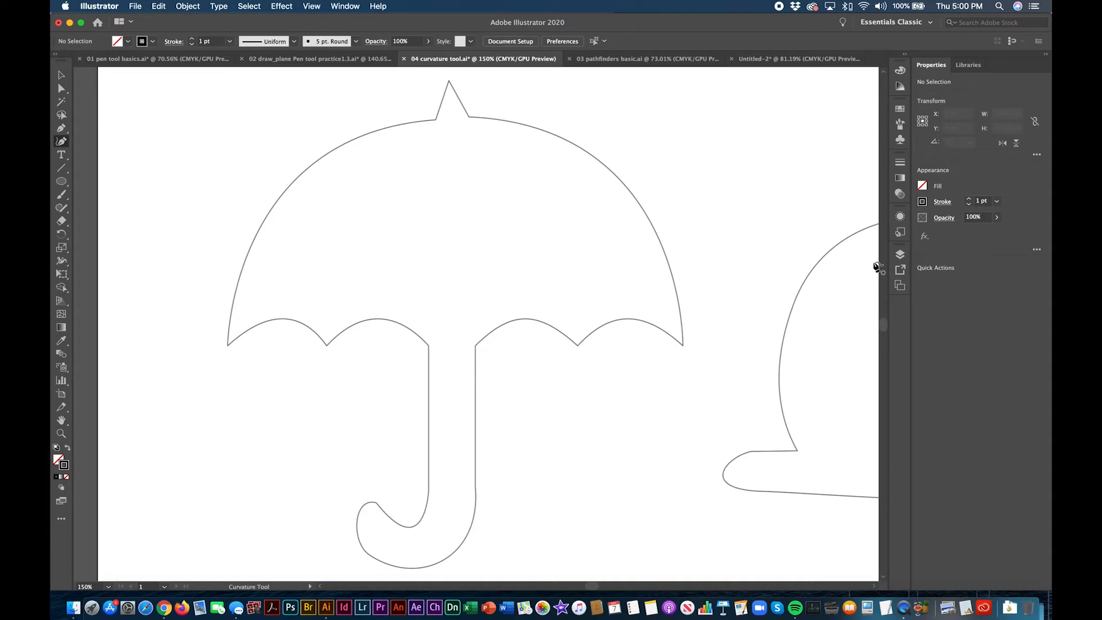
{"action": "left_click", "coordinate": [900, 256]}
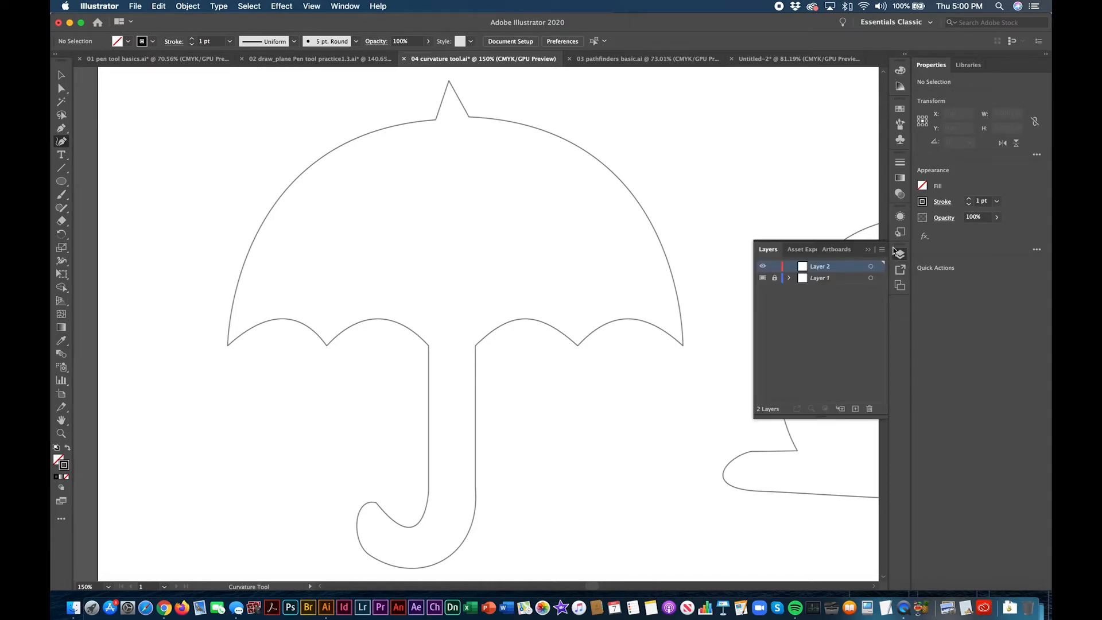
{"action": "left_click", "coordinate": [900, 255]}
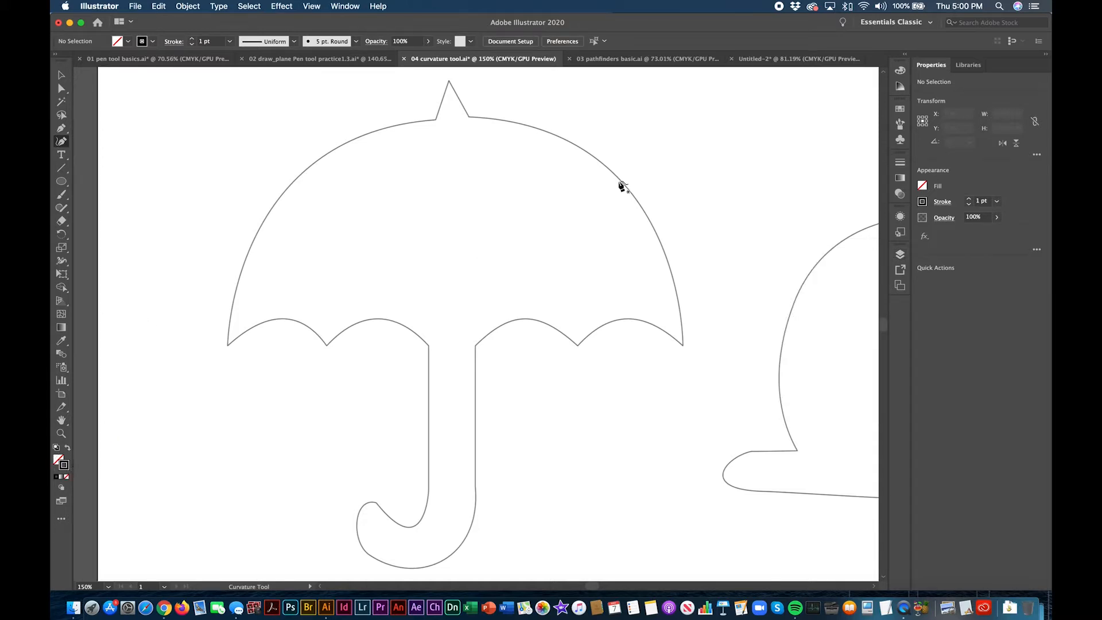
{"action": "left_click", "coordinate": [900, 70]}
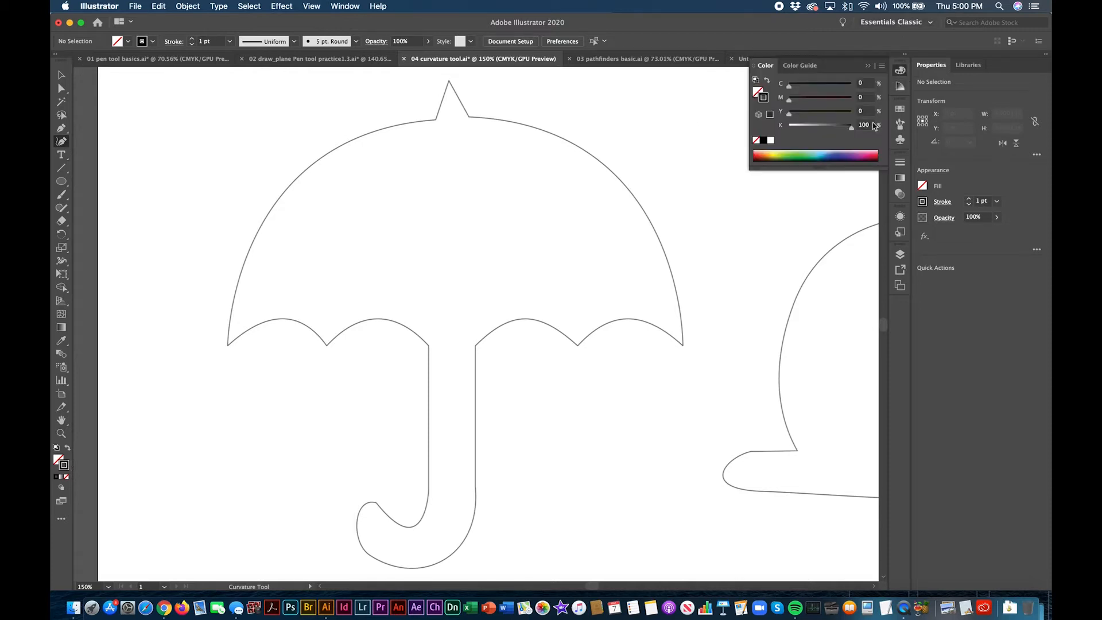
{"action": "left_click", "coordinate": [873, 152]}
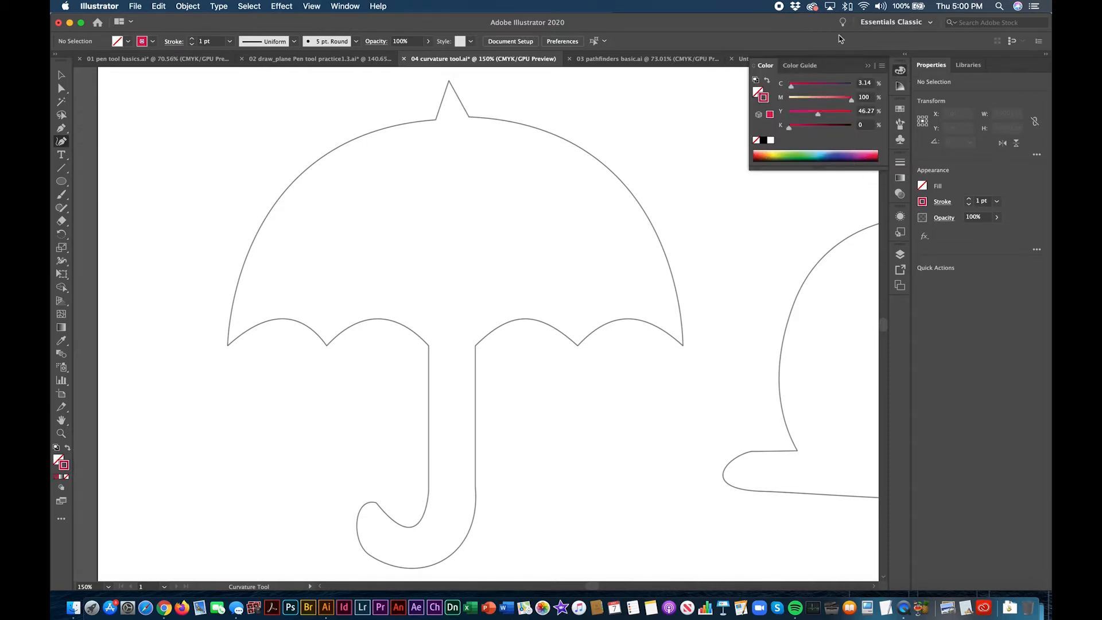
{"action": "left_click", "coordinate": [868, 66]}
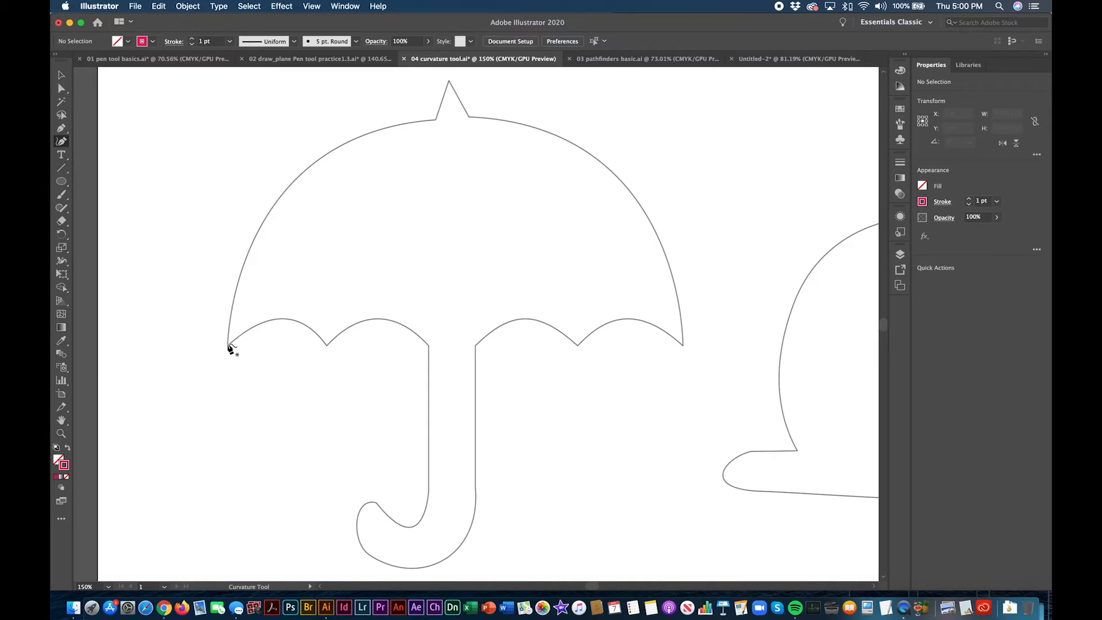
Step: Trace the left half of the umbrella canopy from its lower tip to the spike's base, ending in a corner point
{"action": "left_click", "coordinate": [228, 343]}
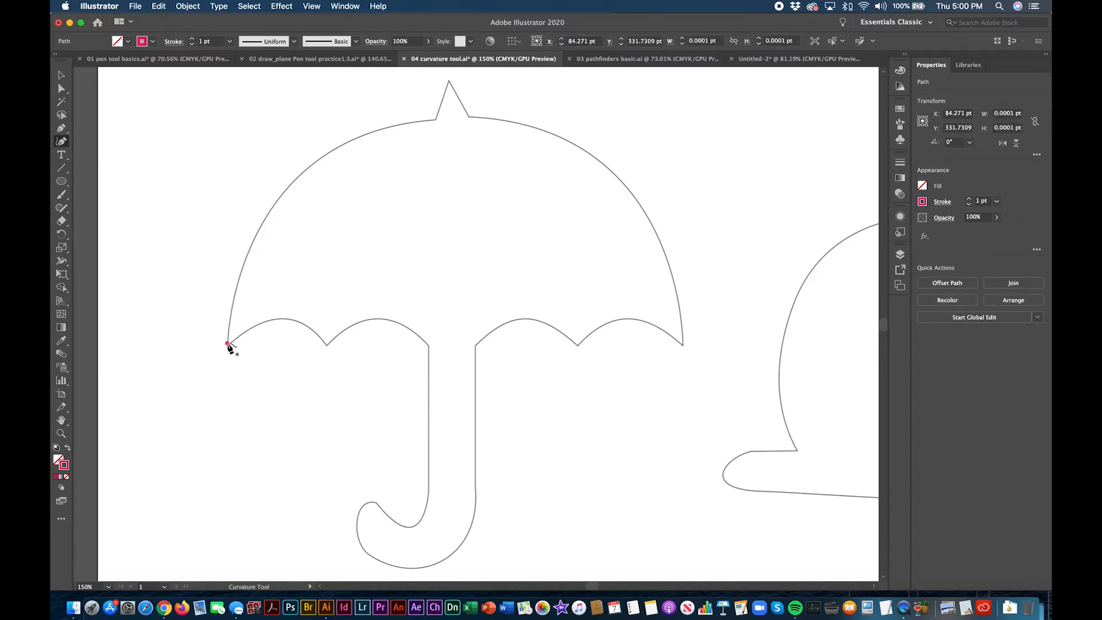
{"action": "left_click", "coordinate": [303, 170]}
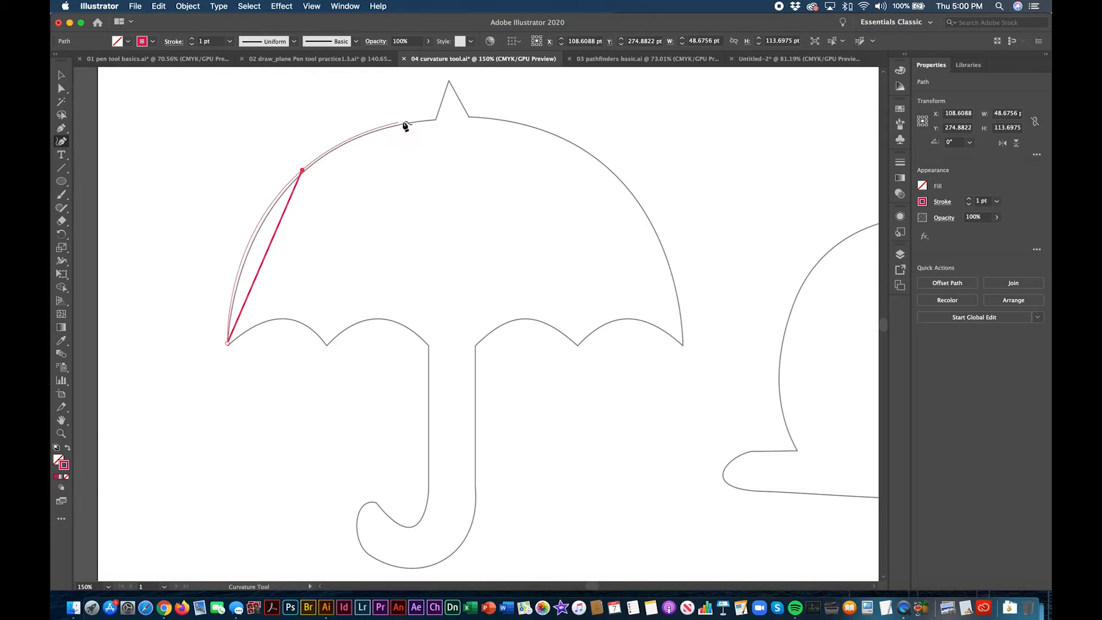
{"action": "left_click", "coordinate": [435, 120]}
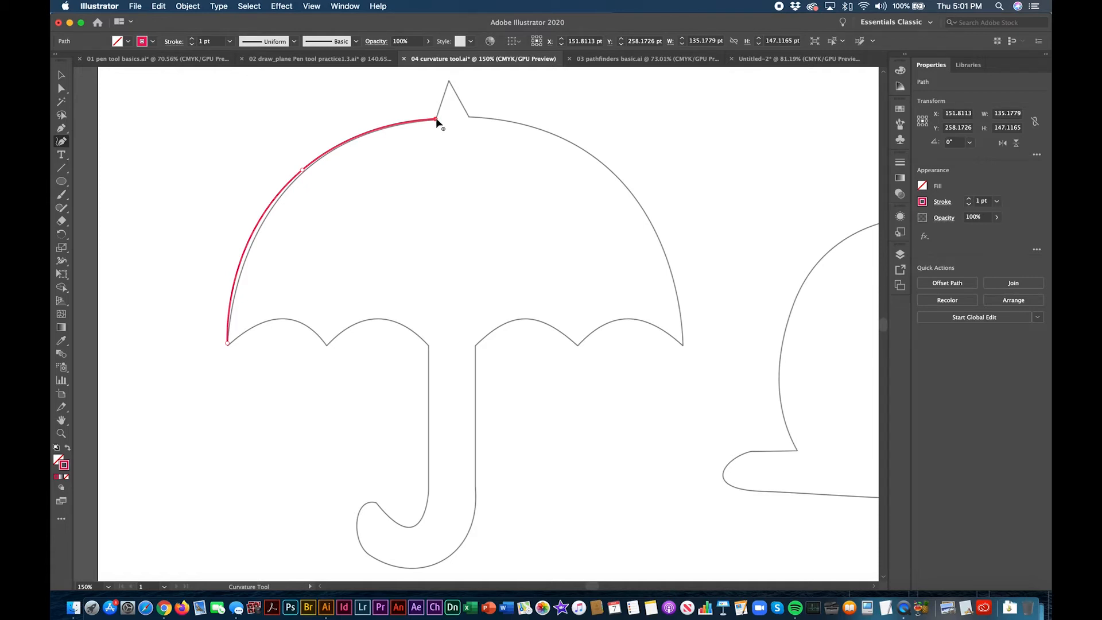
{"action": "left_click", "coordinate": [436, 119]}
{"action": "left_click", "coordinate": [435, 118]}
Step: Trace the umbrella's top spike down to its right base, making the peak a sharp corner point
{"action": "left_click", "coordinate": [449, 81]}
{"action": "left_click", "coordinate": [469, 115]}
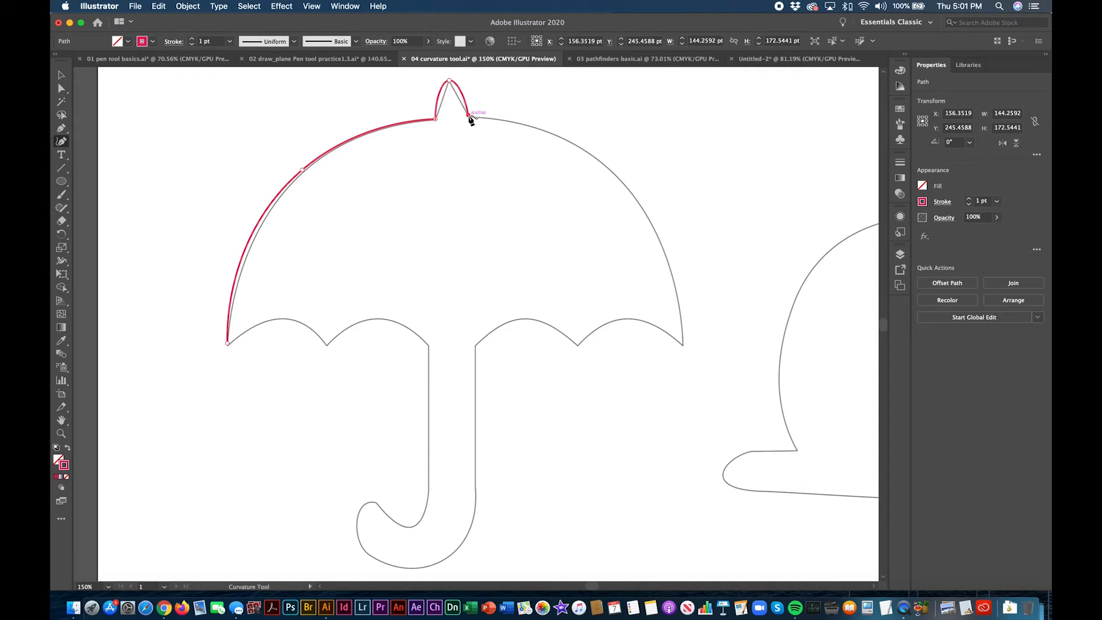
{"action": "double_click", "coordinate": [450, 81]}
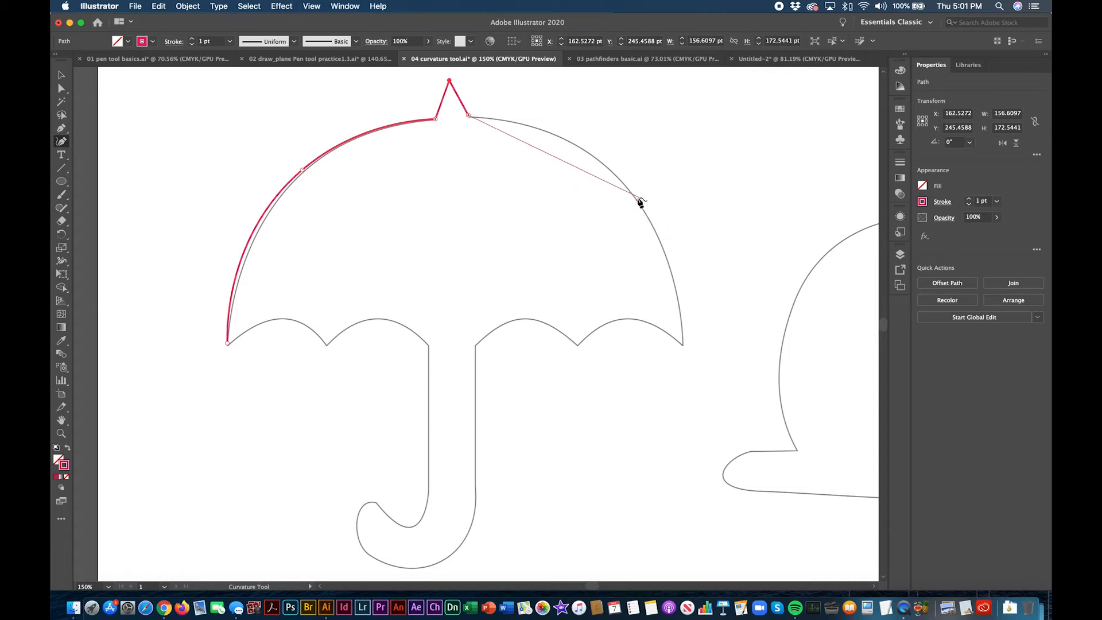
Step: Trace the right half of the canopy from the spike's base to its lower right tip, ending in a corner point
{"action": "left_click", "coordinate": [616, 175]}
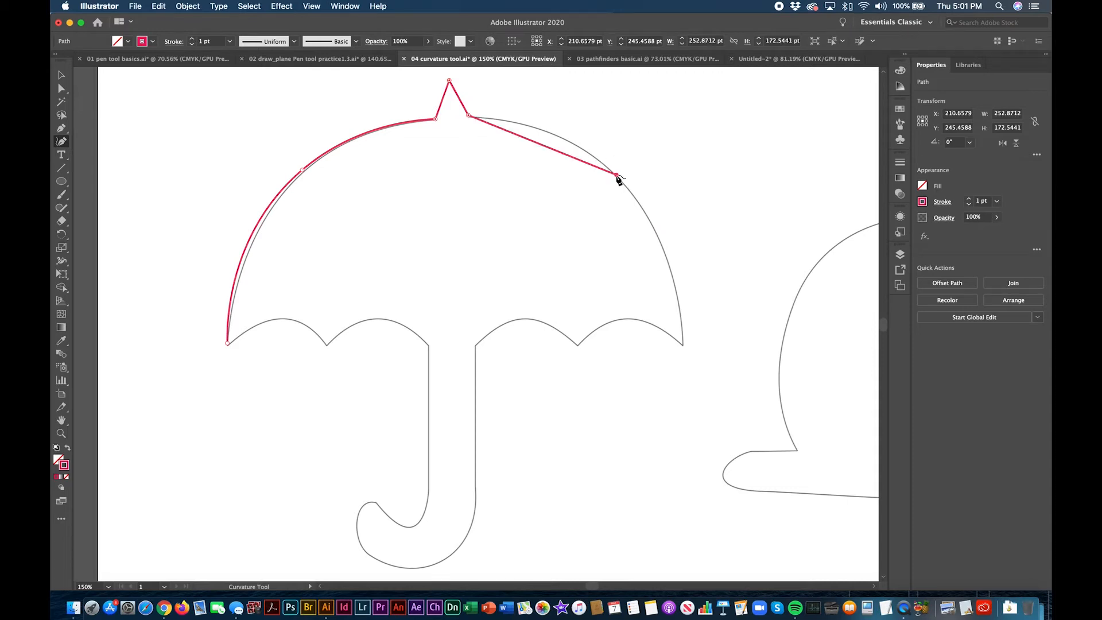
{"action": "left_click", "coordinate": [682, 344]}
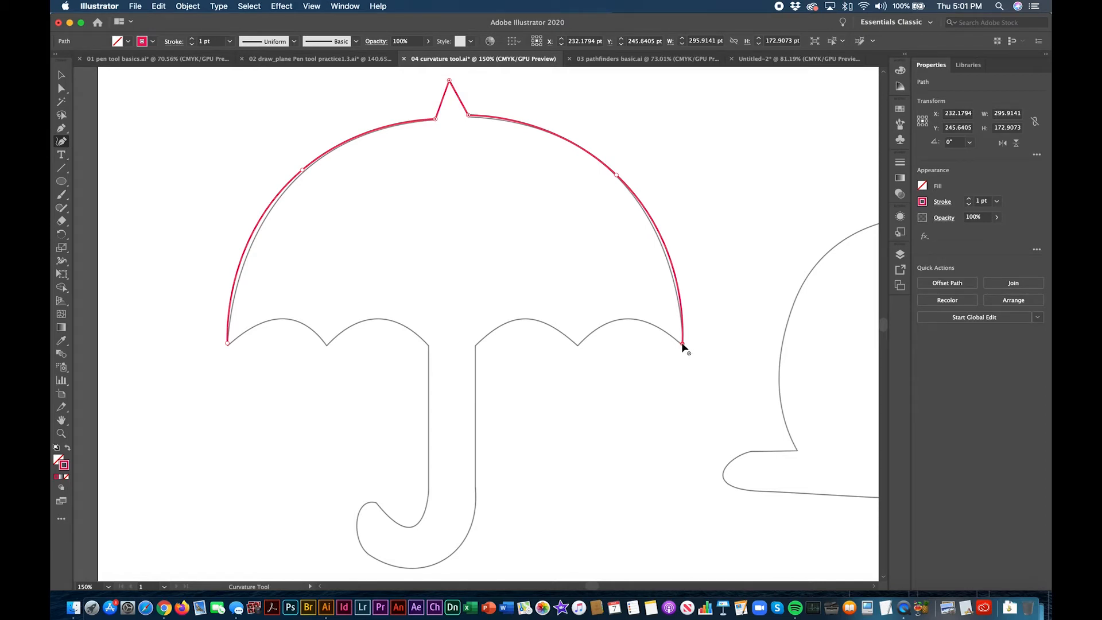
{"action": "left_click", "coordinate": [683, 344]}
Step: Trace the two scallops on the canopy's lower right edge to the shaft, with corner points where they meet
{"action": "left_click", "coordinate": [627, 318]}
{"action": "left_click", "coordinate": [578, 345]}
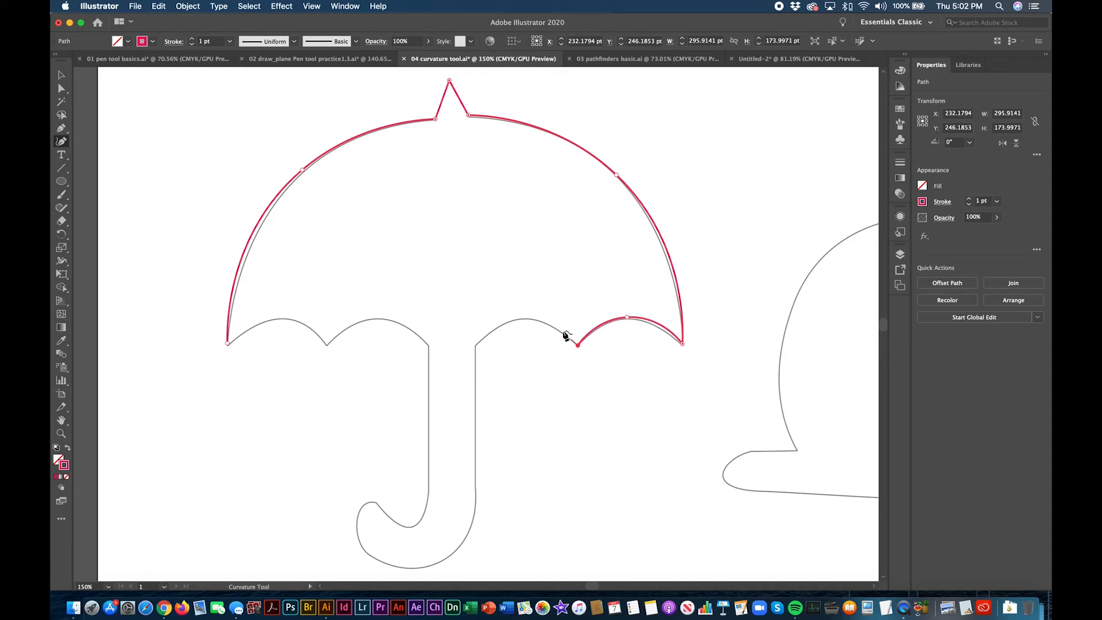
{"action": "left_click", "coordinate": [521, 319]}
{"action": "left_click", "coordinate": [476, 346]}
Step: Trace the straight right side of the umbrella shaft and the outer curve of the hook around to its tip
{"action": "left_click", "coordinate": [476, 502]}
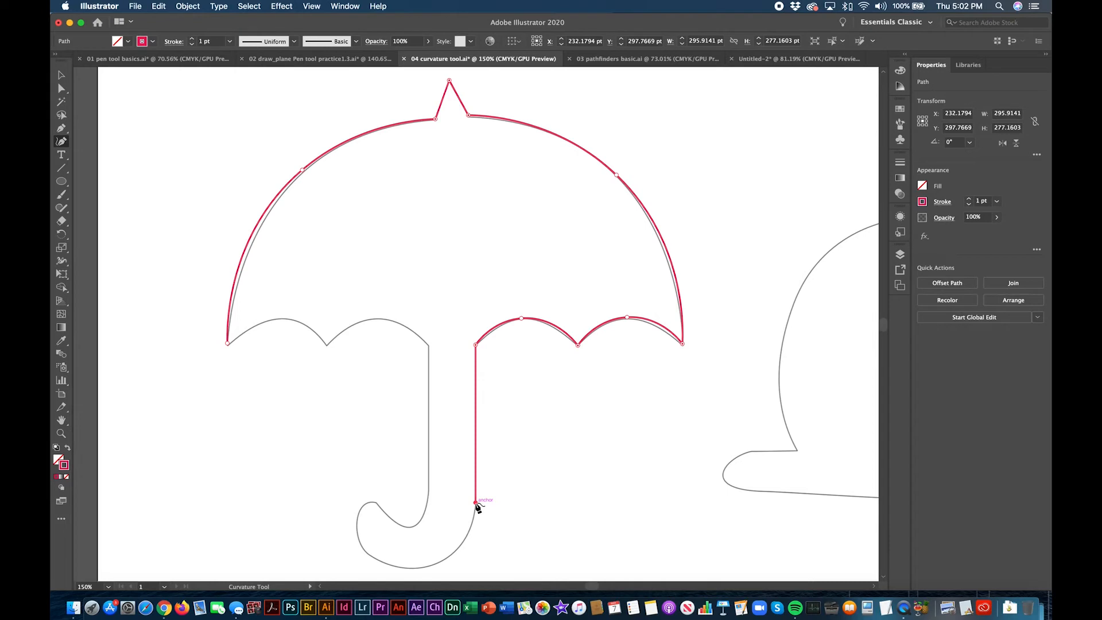
{"action": "scroll", "coordinate": [480, 442], "scroll_direction": "down", "scroll_amount": 5}
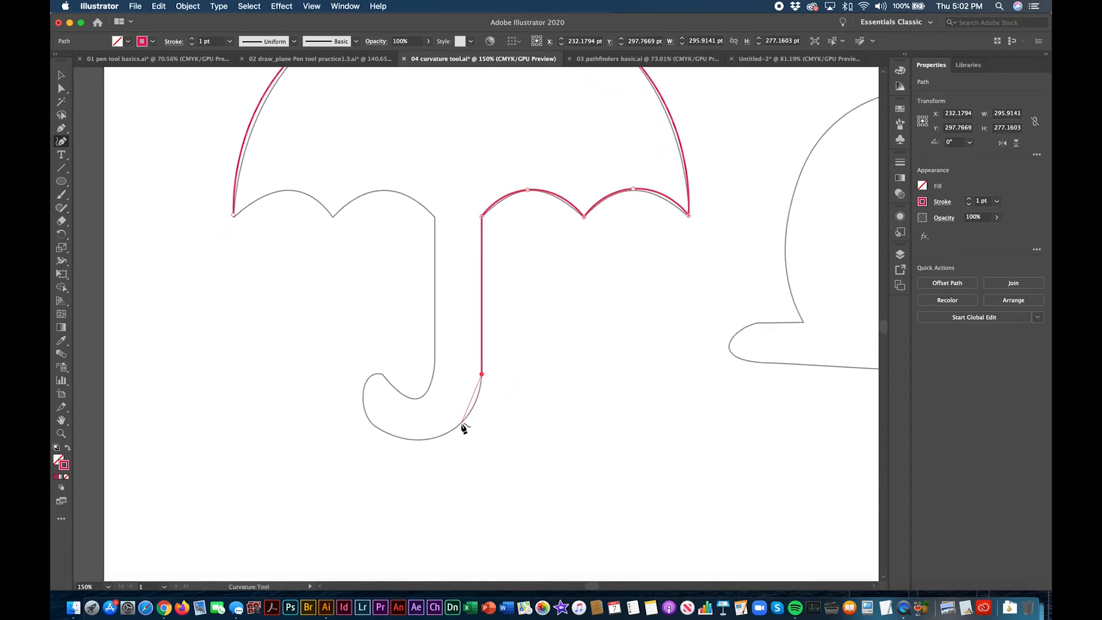
{"action": "left_click", "coordinate": [460, 422]}
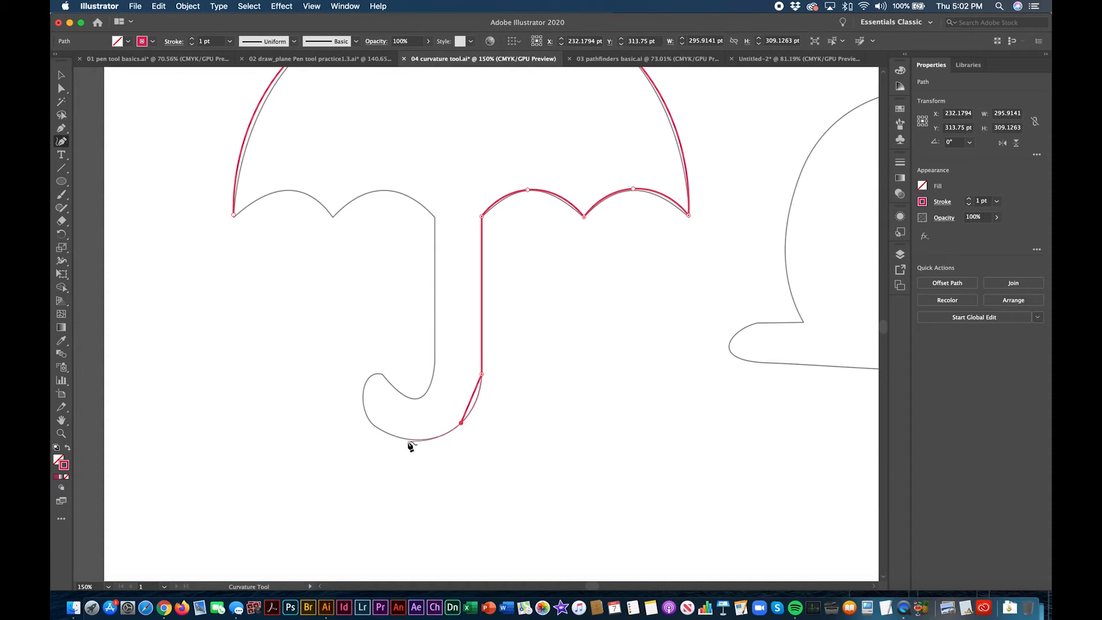
{"action": "left_click", "coordinate": [407, 441]}
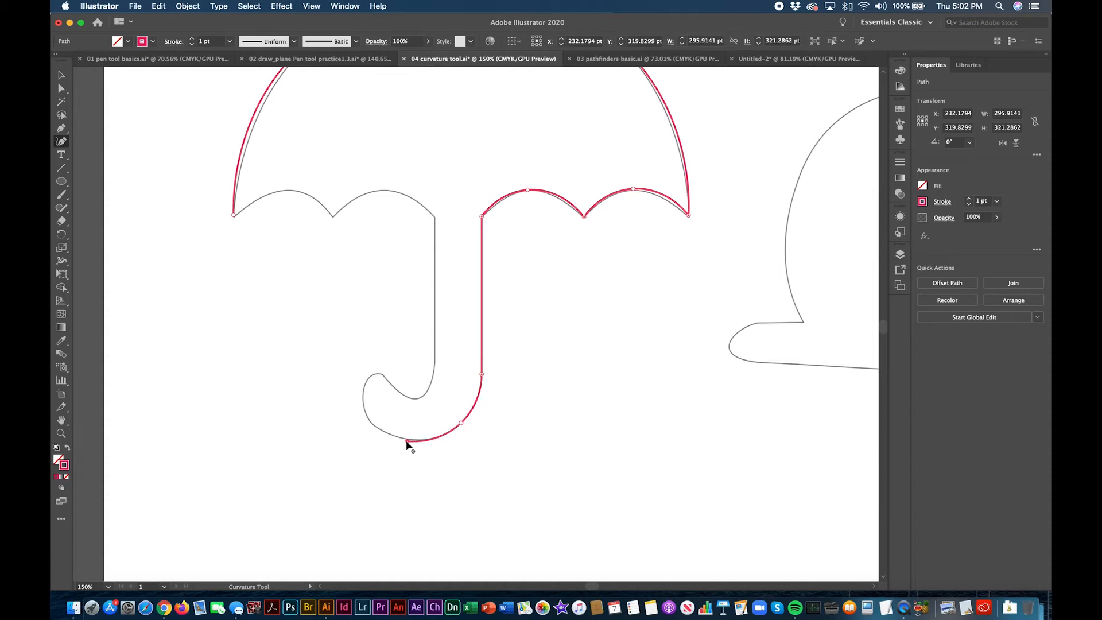
{"action": "left_click", "coordinate": [368, 423]}
{"action": "left_click", "coordinate": [361, 388]}
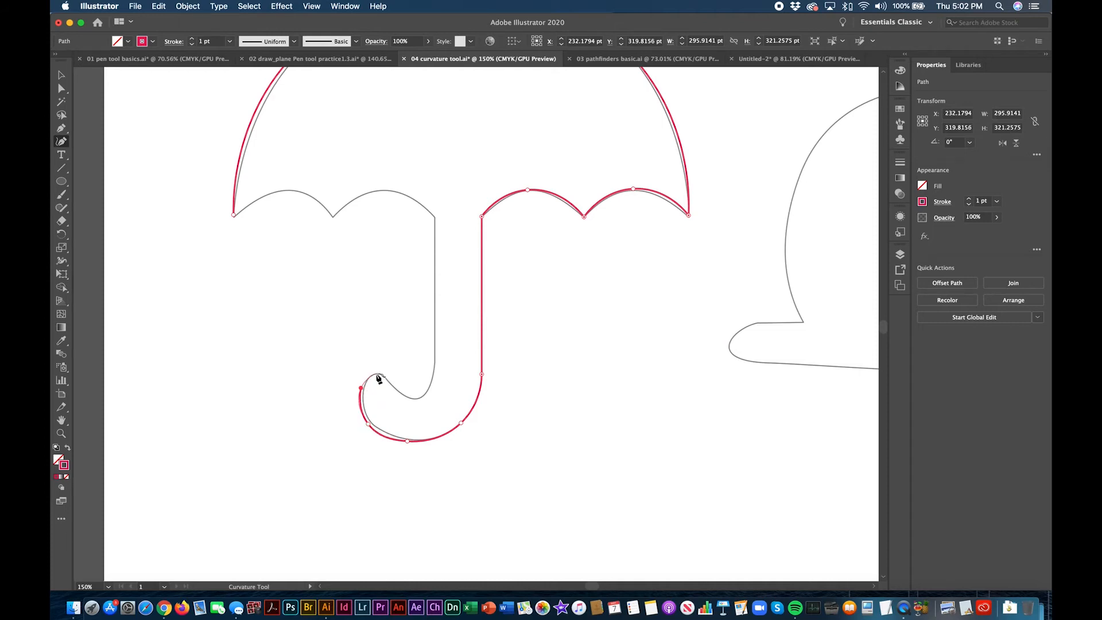
{"action": "left_click", "coordinate": [376, 373]}
{"action": "left_click", "coordinate": [385, 375]}
Step: Trace the hook's inner curve and the straight left side of the shaft up to the canopy
{"action": "left_click", "coordinate": [415, 397]}
{"action": "left_click", "coordinate": [434, 369]}
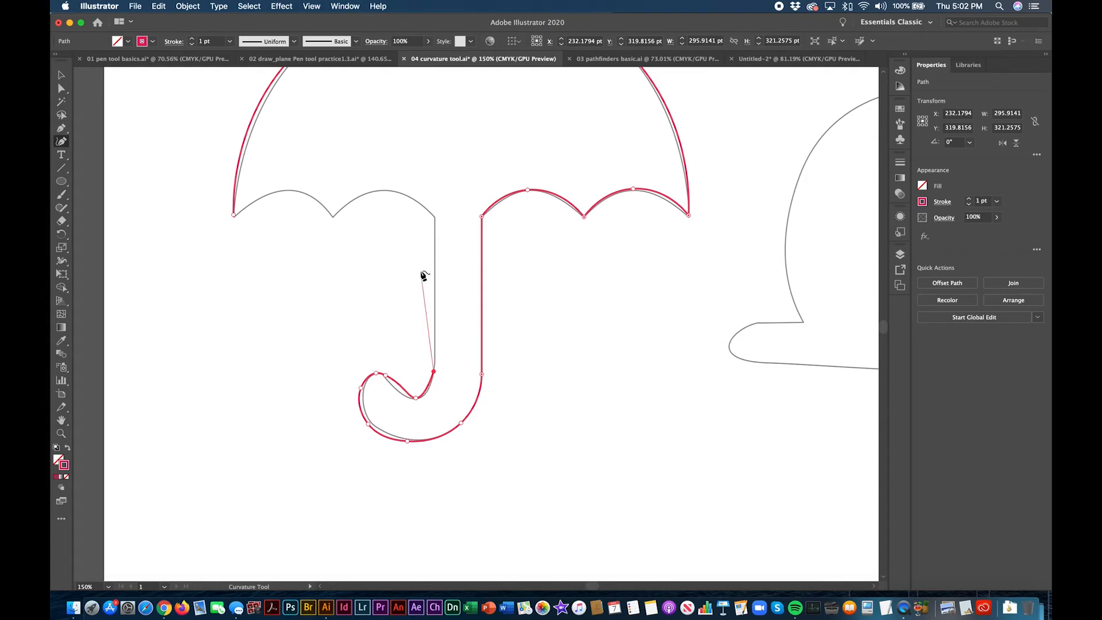
{"action": "left_click", "coordinate": [435, 218]}
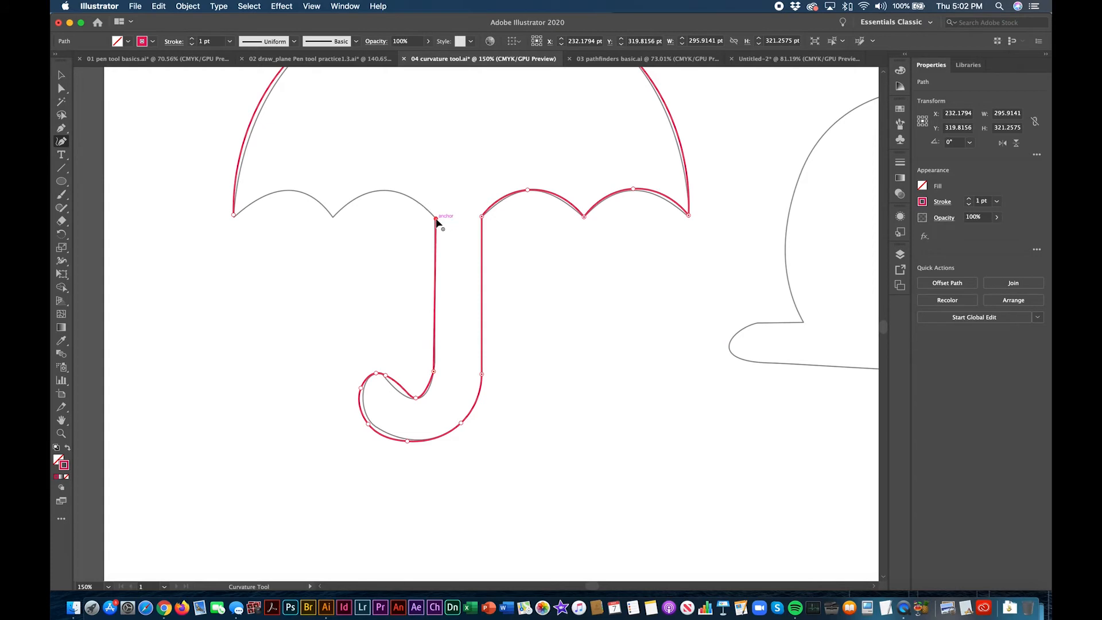
Step: Trace the two scallops on the canopy's lower left edge with a corner between them, closing the path at the starting point
{"action": "left_click", "coordinate": [383, 190]}
{"action": "left_click", "coordinate": [334, 216]}
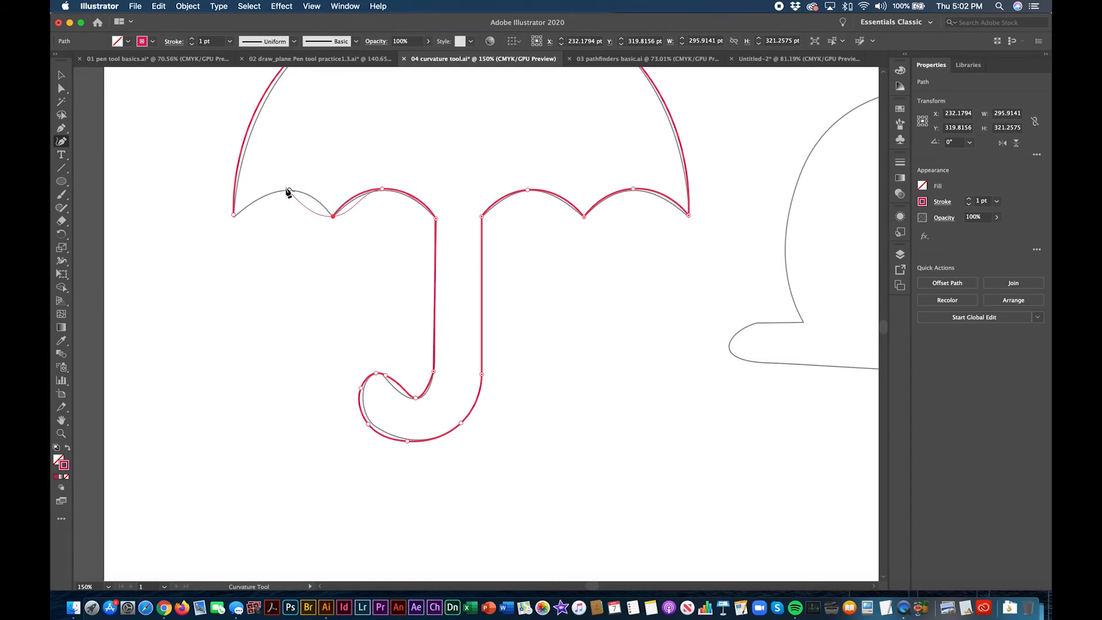
{"action": "left_click", "coordinate": [333, 216]}
{"action": "left_click", "coordinate": [281, 189]}
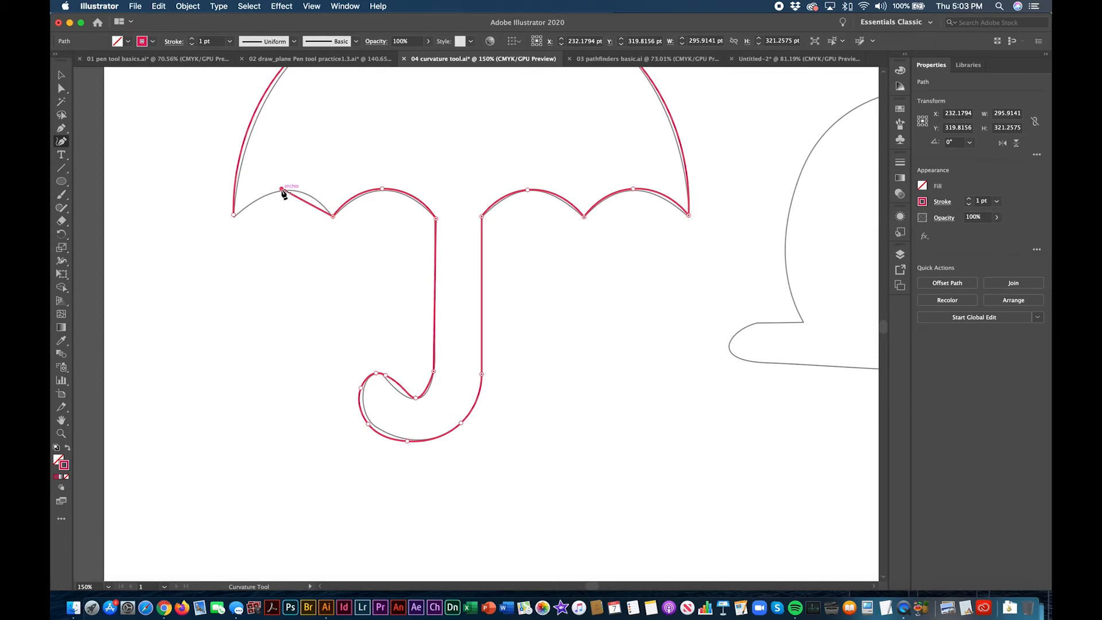
{"action": "left_click", "coordinate": [234, 215]}
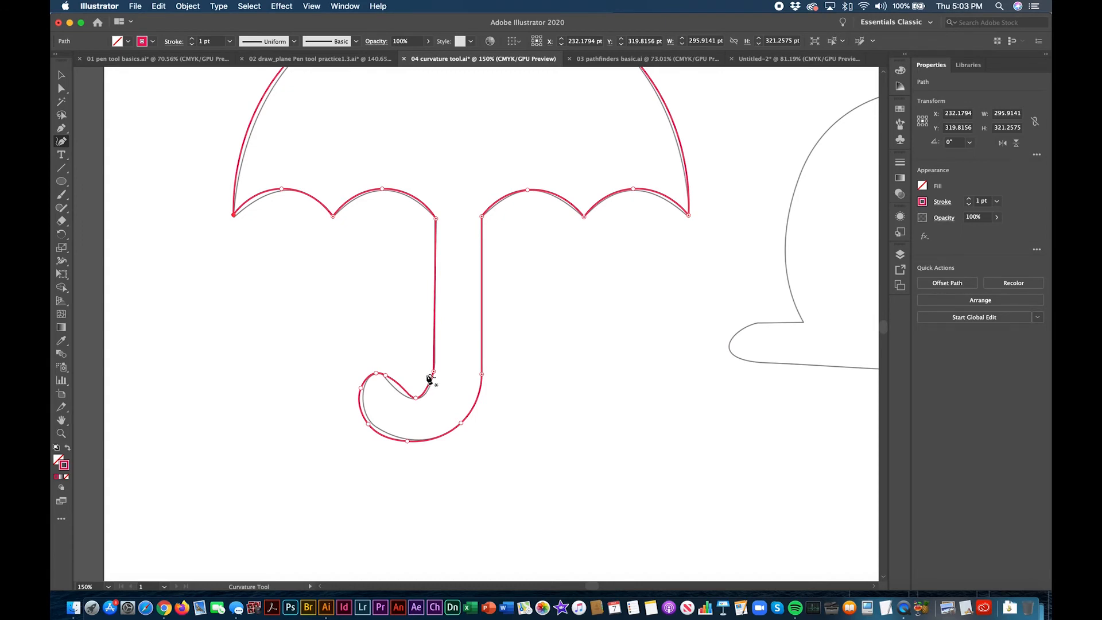
Step: Refine the hook by adding an anchor point fitted to its inner curve and another on its lower left outer curve
{"action": "scroll", "coordinate": [429, 378], "scroll_direction": "up", "scroll_amount": 5}
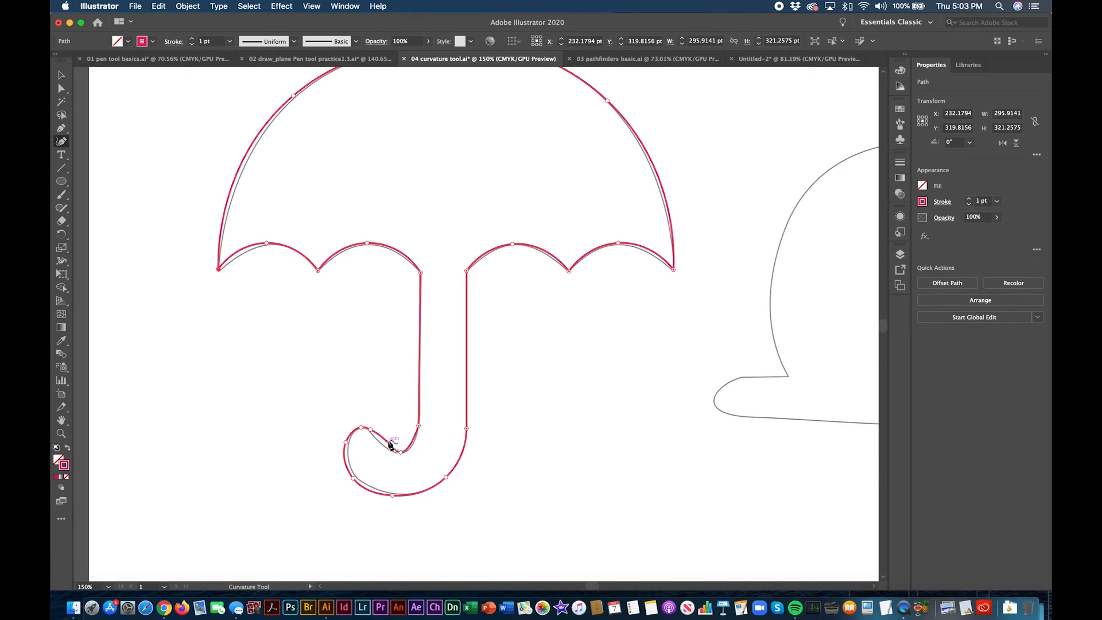
{"action": "scroll", "coordinate": [390, 445], "scroll_direction": "down", "scroll_amount": 3}
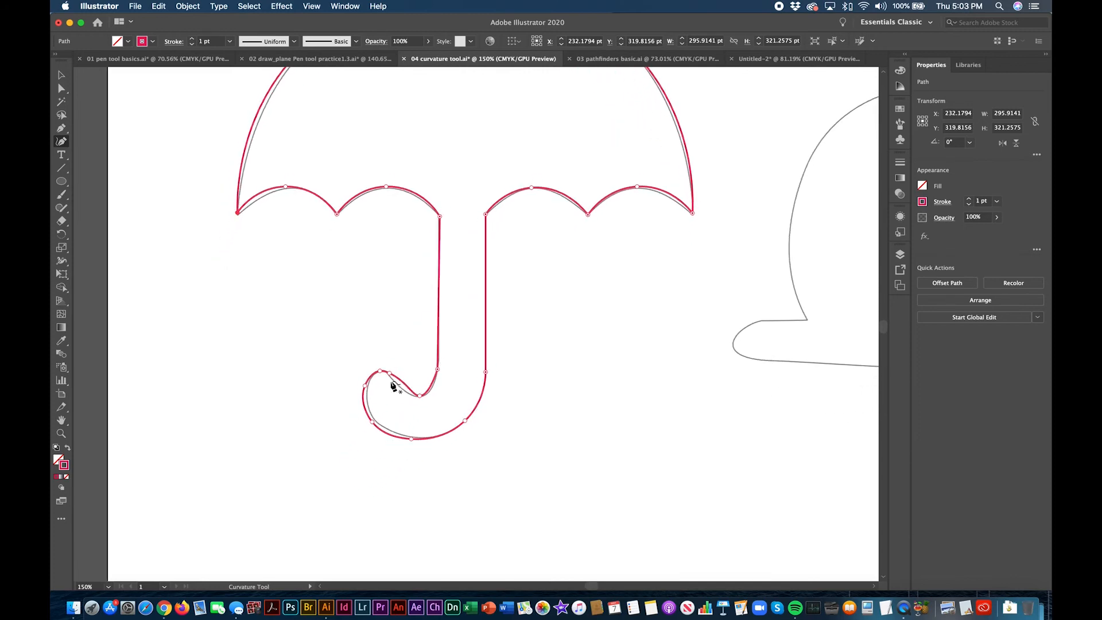
{"action": "left_click", "coordinate": [402, 381]}
{"action": "left_click_drag", "start_coordinate": [401, 381], "coordinate": [390, 374]}
{"action": "left_click", "coordinate": [366, 388]}
{"action": "left_click", "coordinate": [372, 422]}
{"action": "left_click", "coordinate": [373, 423]}
{"action": "left_click", "coordinate": [383, 431]}
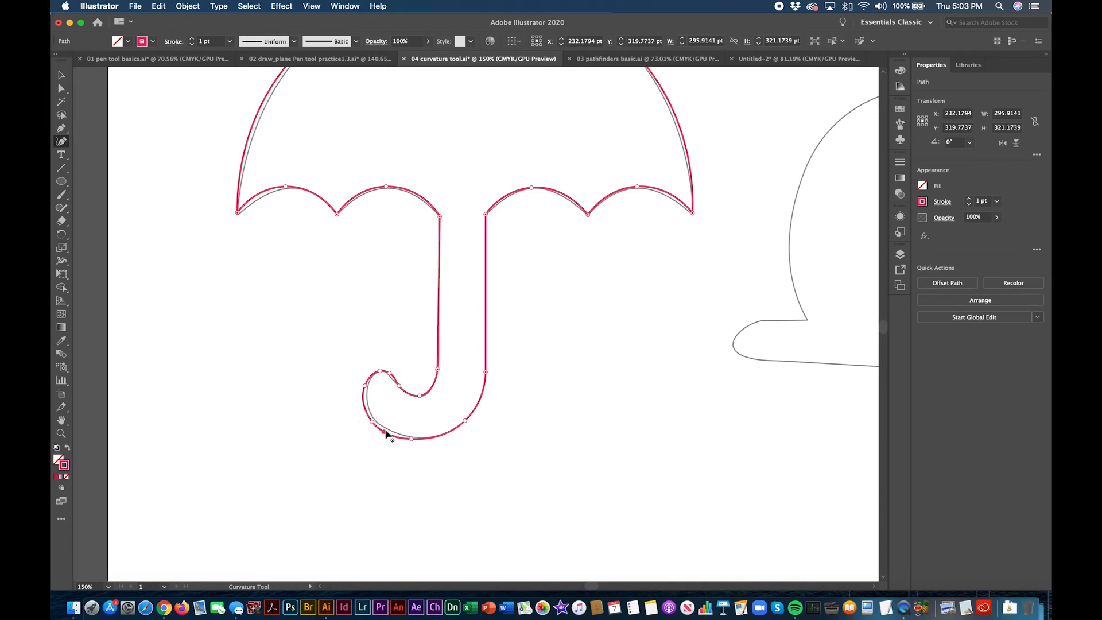
{"action": "left_click", "coordinate": [383, 431]}
Step: Start a new path at the snail's tail junction and trace the shell's curve over to a corner point at the neck notch
{"action": "scroll", "coordinate": [568, 378], "scroll_direction": "right", "scroll_amount": 10}
{"action": "scroll", "coordinate": [568, 378], "scroll_direction": "up", "scroll_amount": 3}
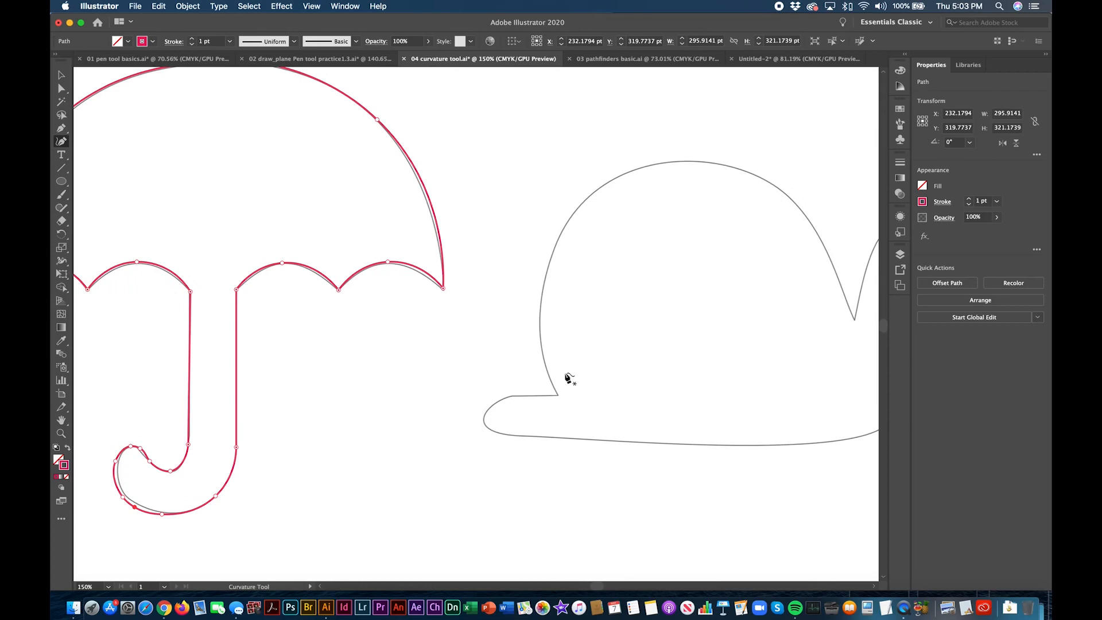
{"action": "scroll", "coordinate": [568, 378], "scroll_direction": "right", "scroll_amount": 8}
{"action": "scroll", "coordinate": [569, 378], "scroll_direction": "up", "scroll_amount": 2}
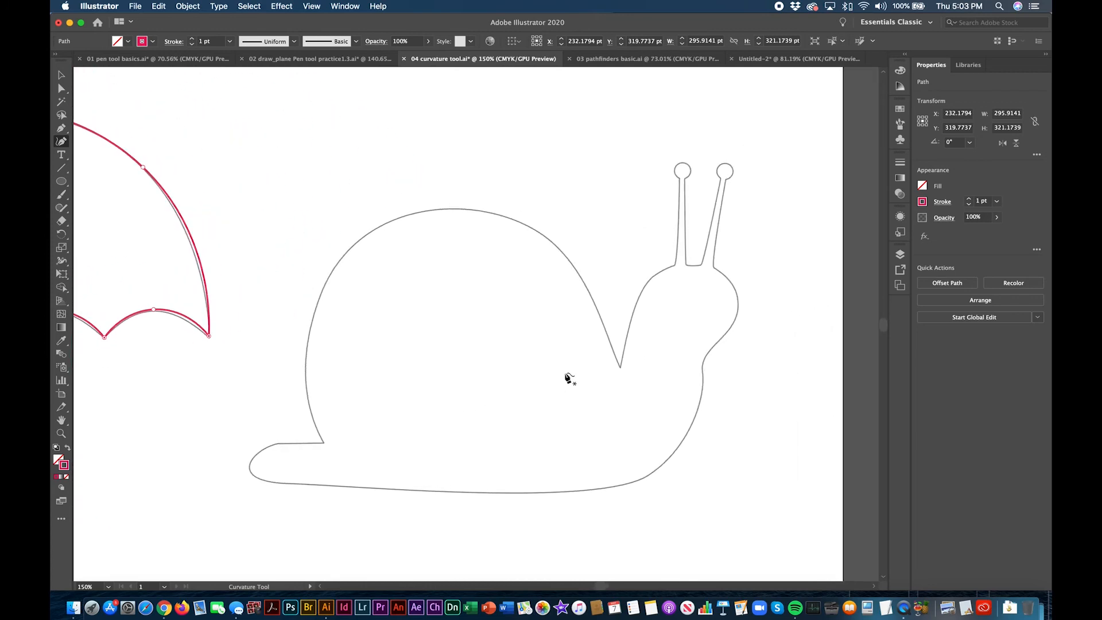
{"action": "left_click", "coordinate": [322, 441]}
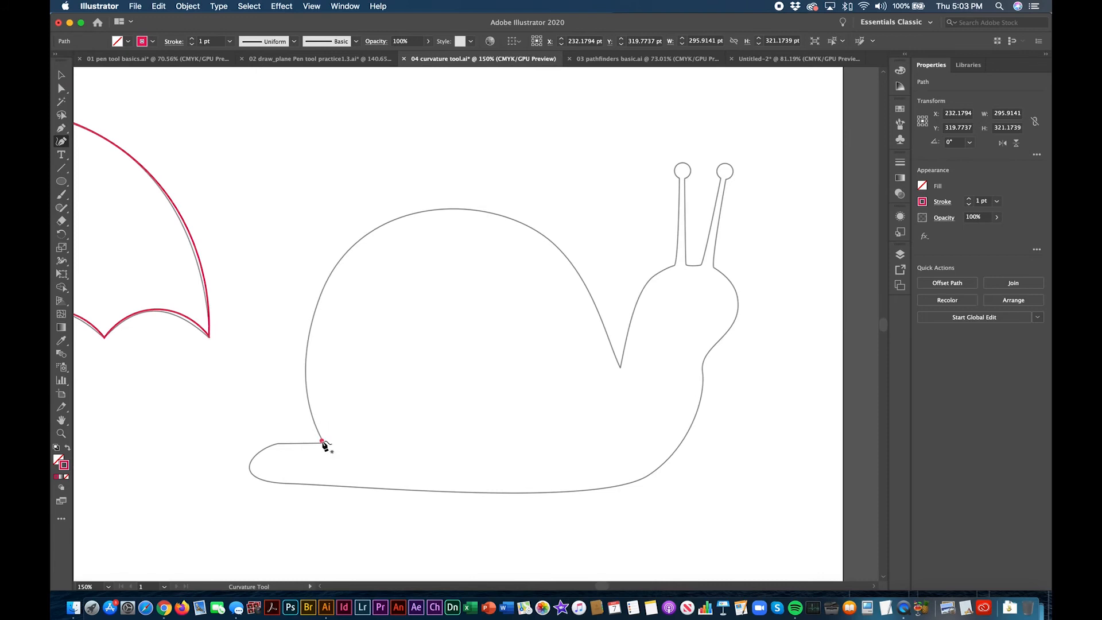
{"action": "left_click", "coordinate": [310, 324]}
{"action": "left_click", "coordinate": [373, 233]}
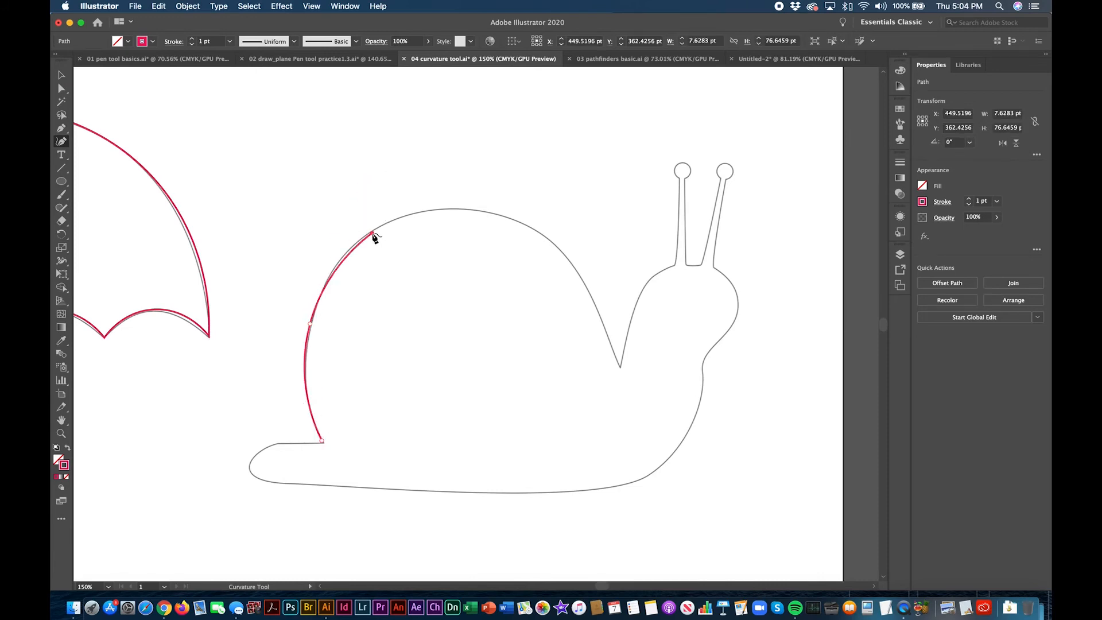
{"action": "left_click", "coordinate": [477, 211]}
{"action": "scroll", "coordinate": [493, 215], "scroll_direction": "left", "scroll_amount": 1}
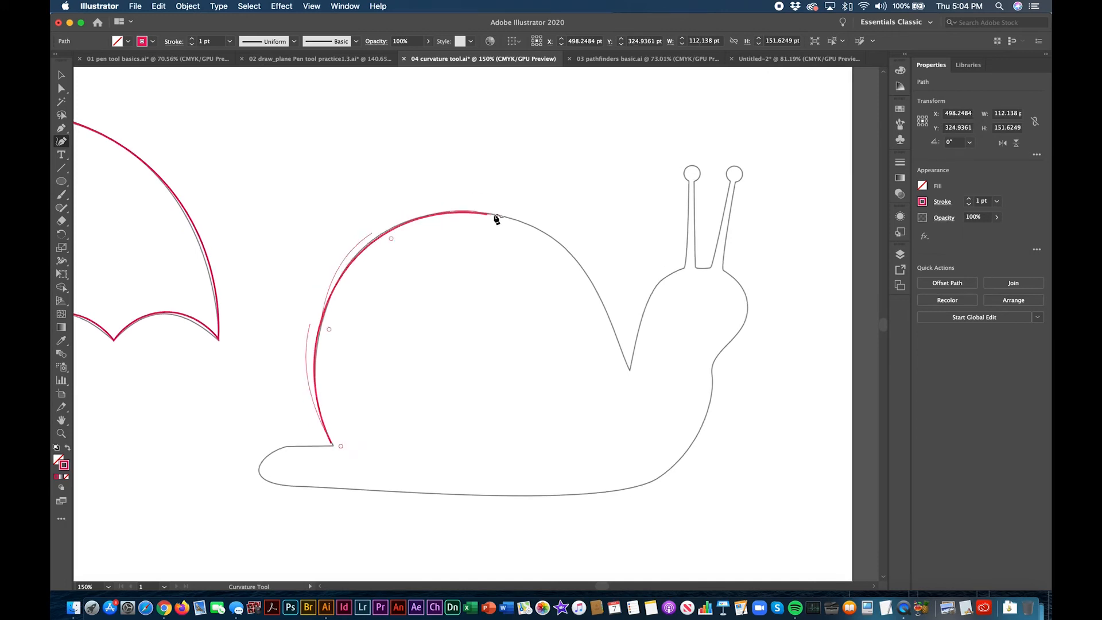
{"action": "left_click", "coordinate": [588, 273]}
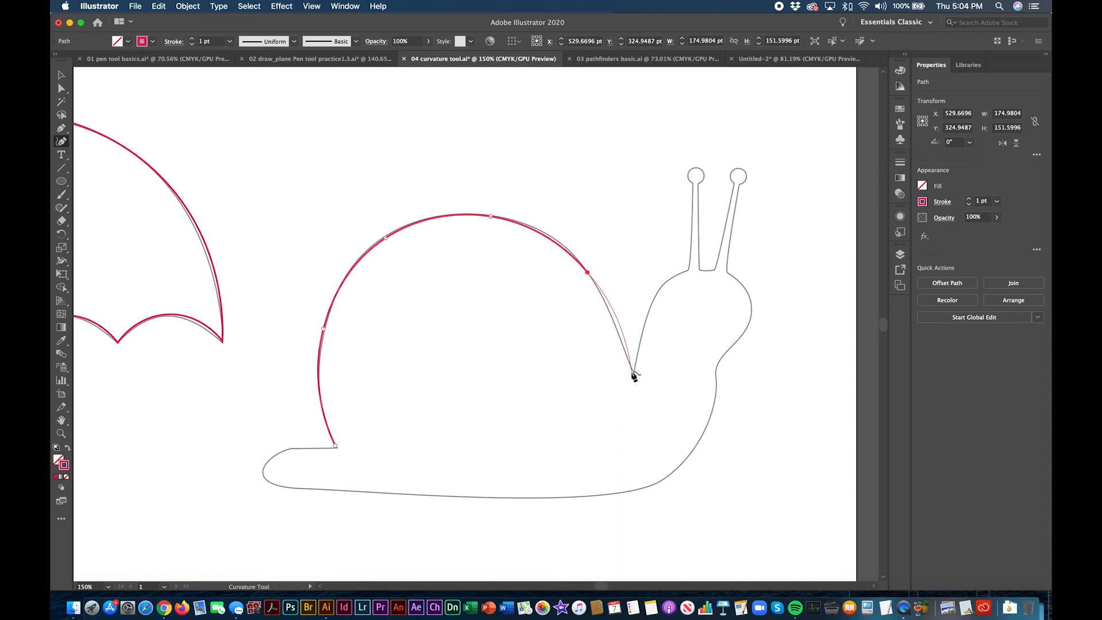
{"action": "left_click", "coordinate": [633, 371]}
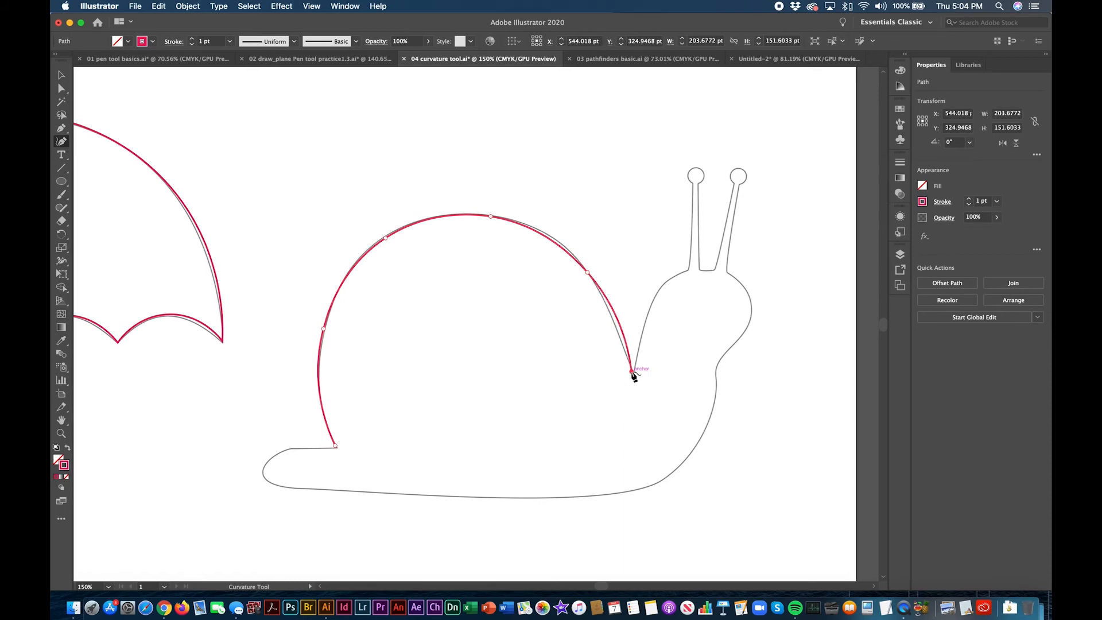
Step: Trace the back of the snail's head up from the neck notch and the straight outer side of the left antenna
{"action": "left_click", "coordinate": [654, 295]}
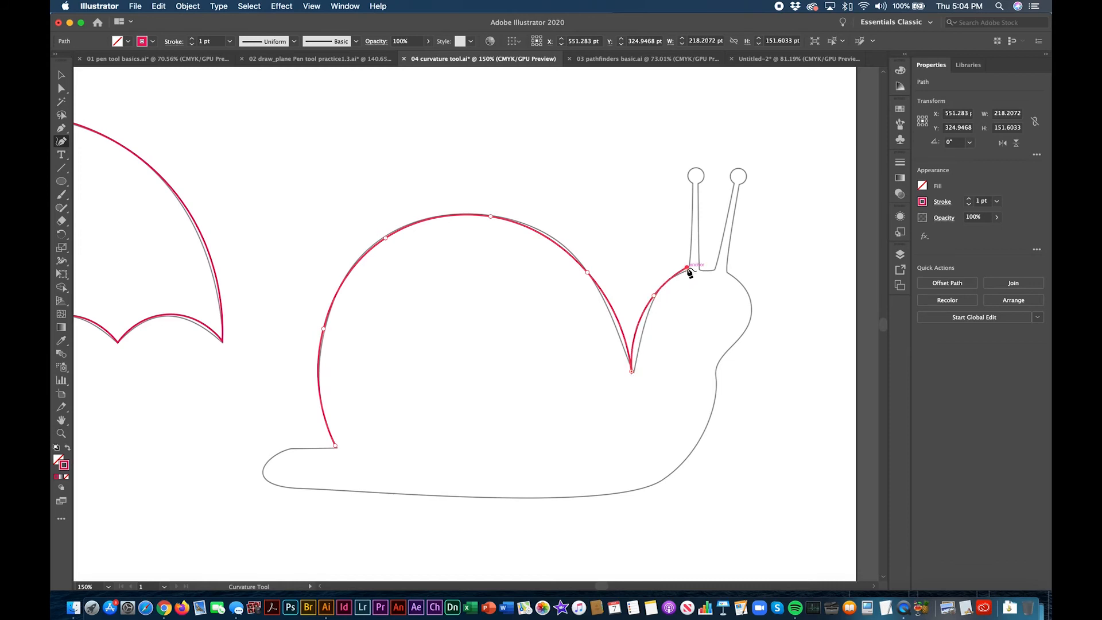
{"action": "left_click", "coordinate": [688, 268]}
{"action": "left_click", "coordinate": [691, 184]}
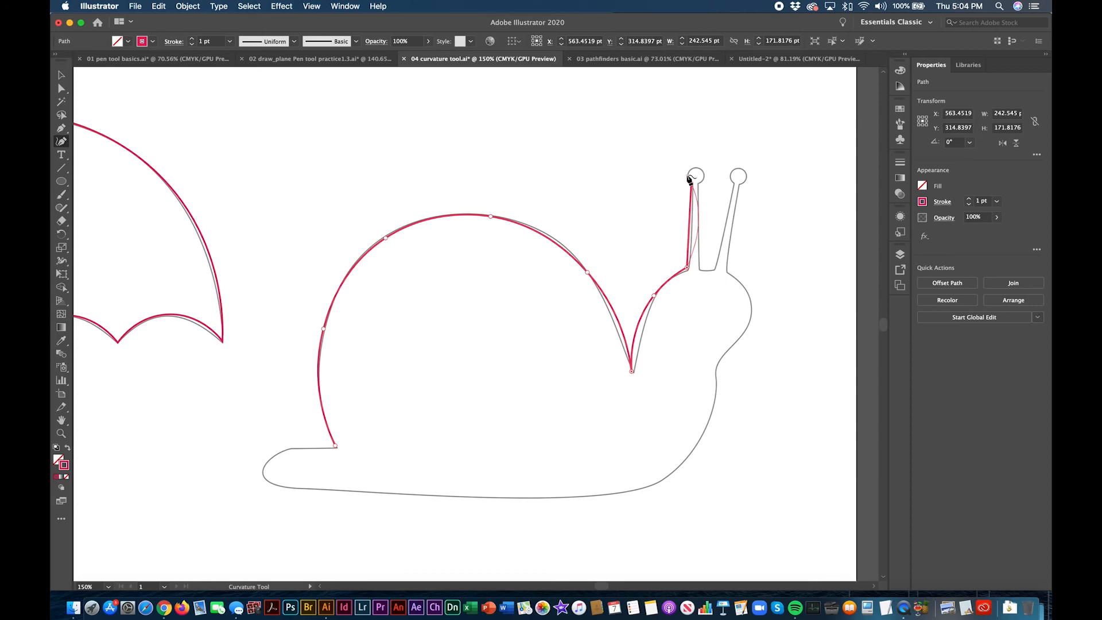
Step: Trace the left antenna's round tip, ending at a corner point where the tip meets the stalk's inner side
{"action": "left_click_drag", "start_coordinate": [691, 185], "coordinate": [688, 172]}
{"action": "left_click", "coordinate": [695, 168]}
{"action": "left_click", "coordinate": [703, 175]}
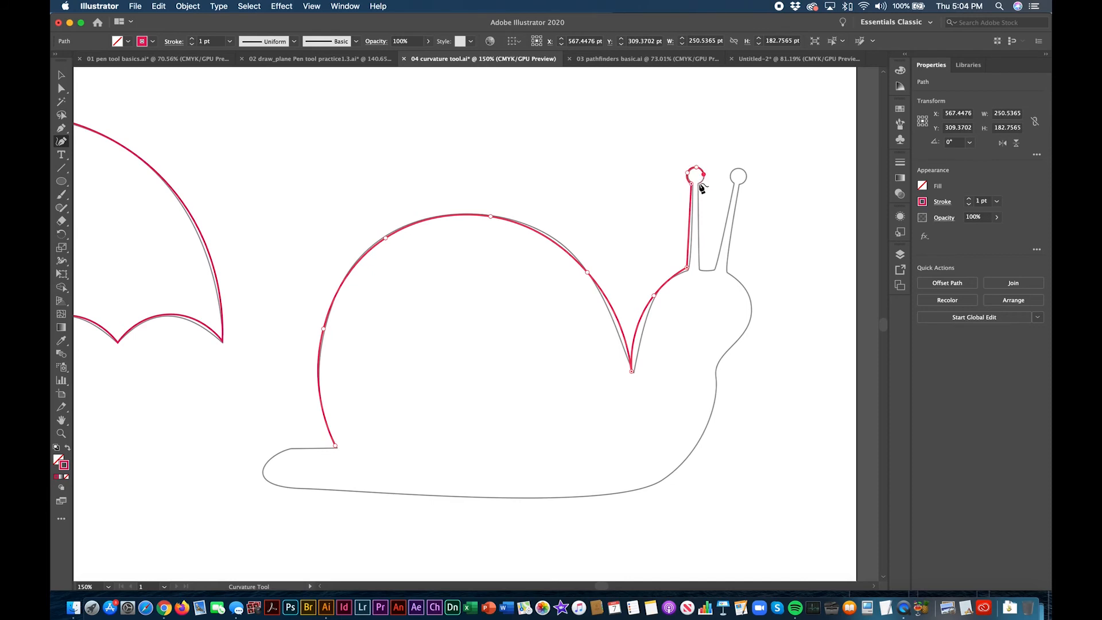
{"action": "left_click", "coordinate": [698, 182]}
{"action": "left_click", "coordinate": [697, 182]}
Step: Trace the left antenna's straight inner side and the short edge between the antennae, with corner points at both ends of that edge
{"action": "left_click", "coordinate": [699, 270]}
{"action": "left_click", "coordinate": [705, 269]}
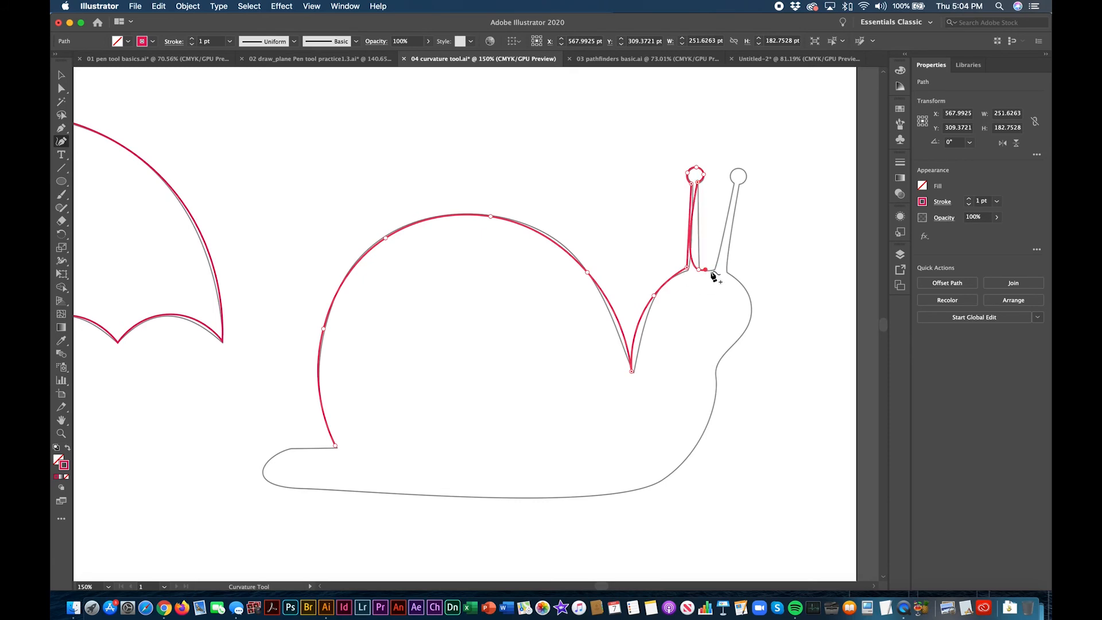
{"action": "double_click", "coordinate": [698, 270]}
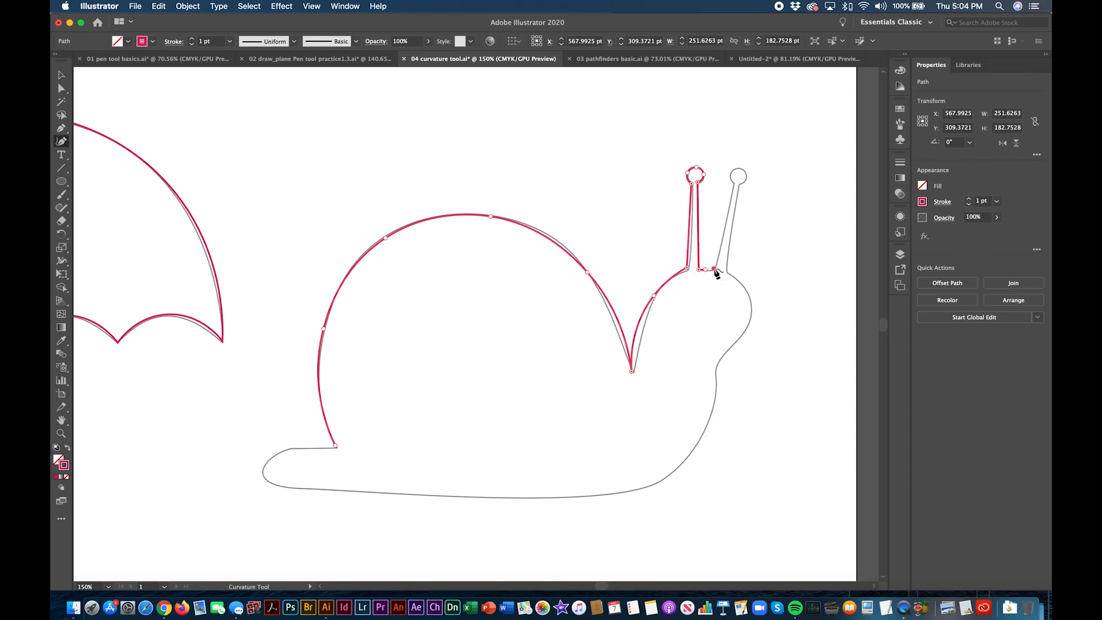
{"action": "left_click", "coordinate": [714, 269]}
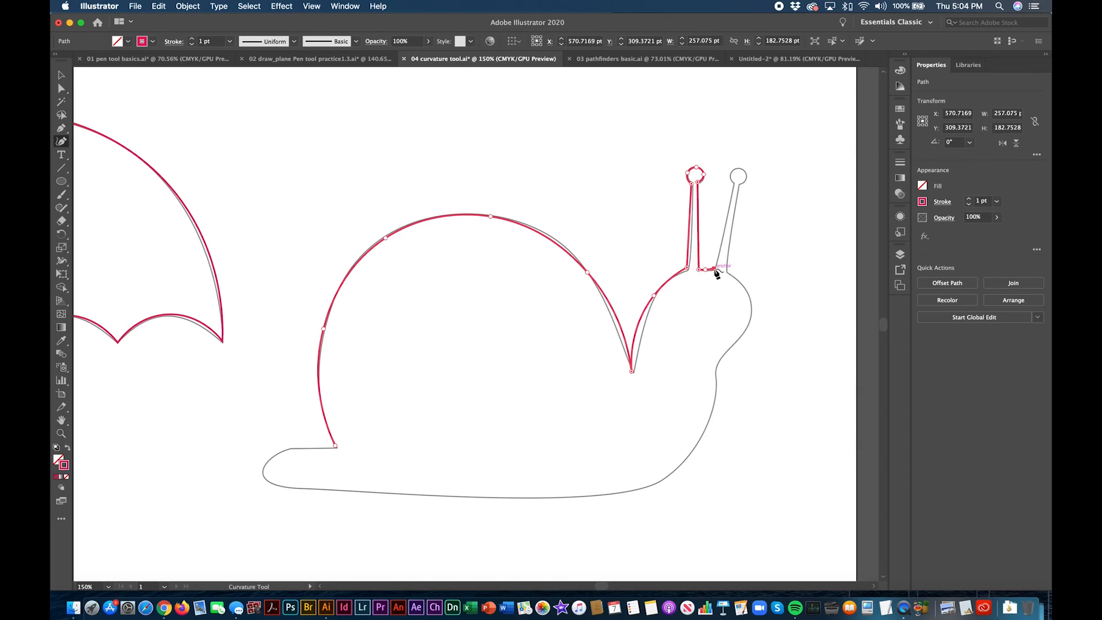
Step: Trace the right antenna's straight inner side and its round tip, ending at a corner where the tip meets the outer side
{"action": "left_click", "coordinate": [733, 184]}
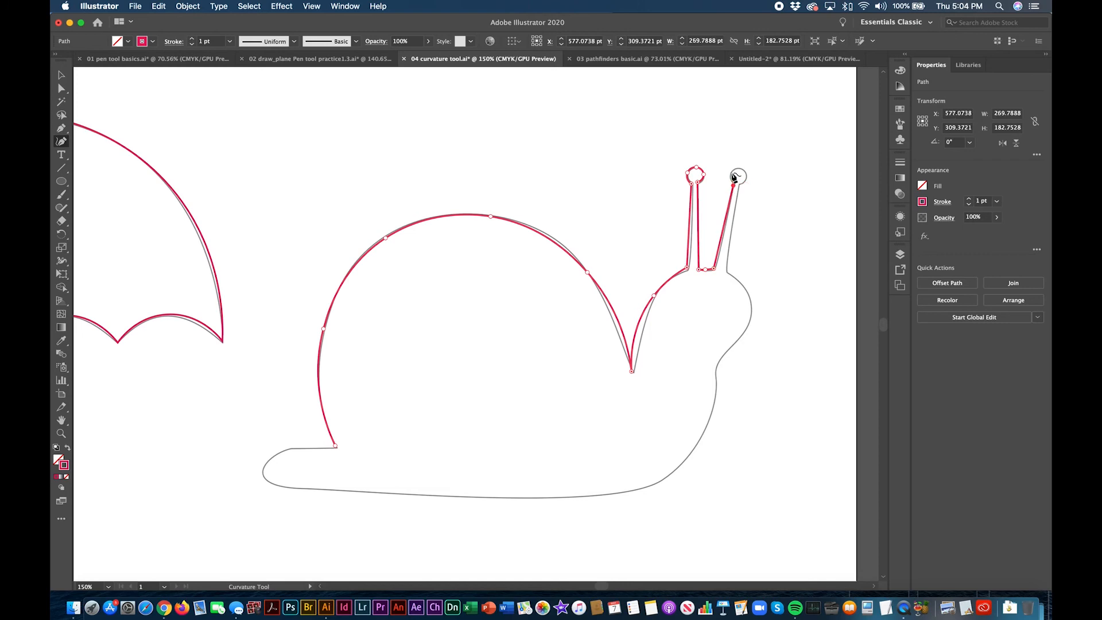
{"action": "left_click", "coordinate": [733, 174]}
{"action": "left_click", "coordinate": [740, 170]}
{"action": "left_click", "coordinate": [746, 175]}
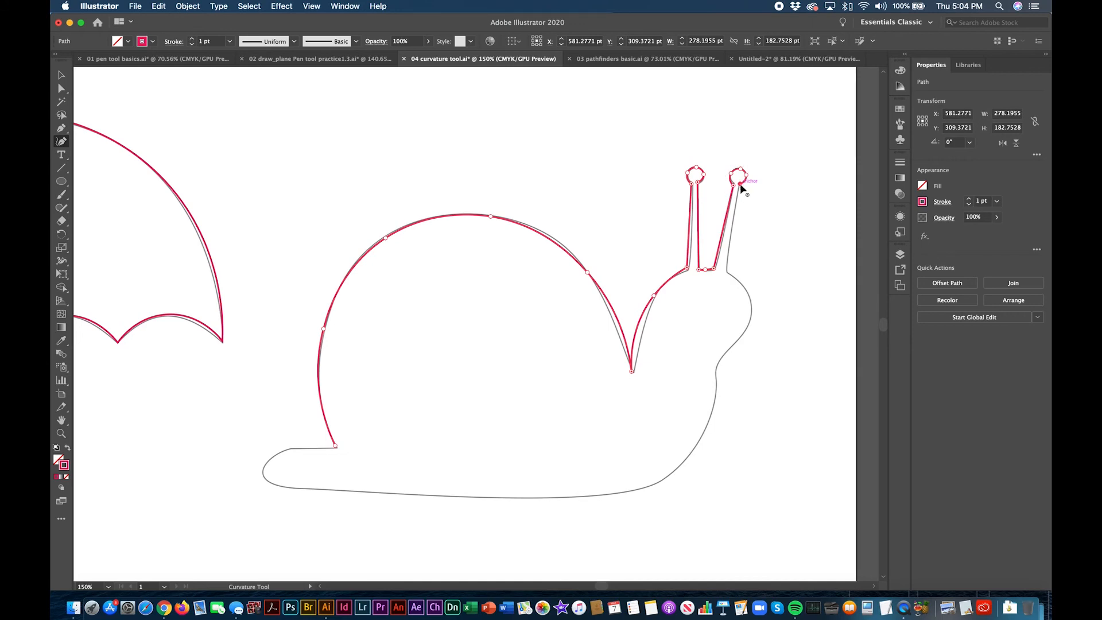
{"action": "left_click", "coordinate": [740, 185]}
Step: Trace the right antenna's straight outer side and the curve of the snail's face down to the throat
{"action": "left_click", "coordinate": [726, 269]}
{"action": "left_click", "coordinate": [738, 279]}
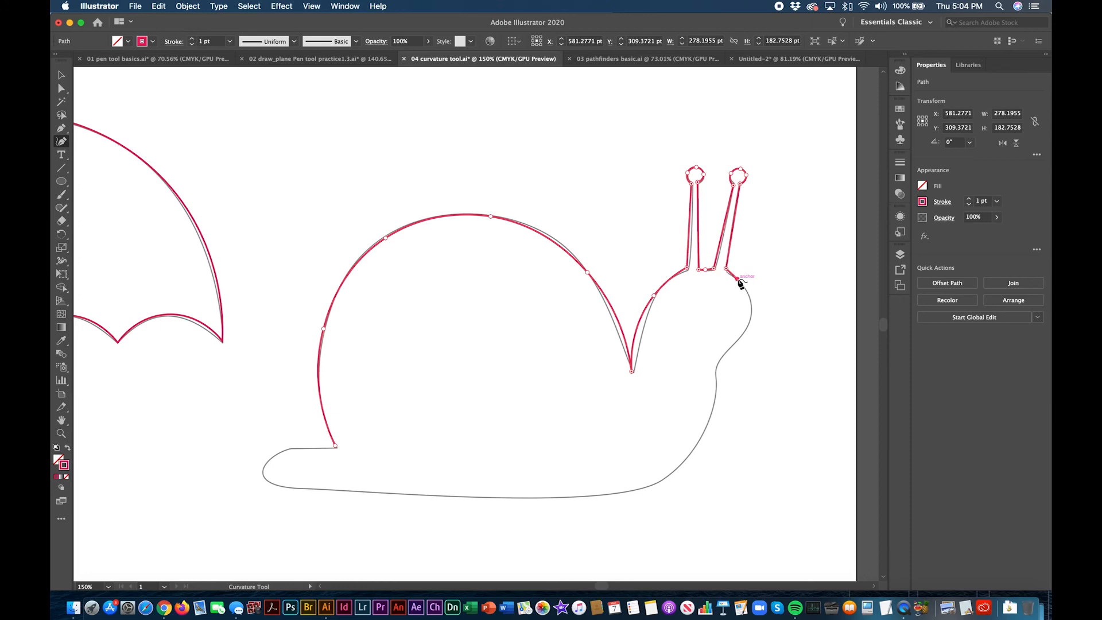
{"action": "left_click", "coordinate": [751, 315]}
{"action": "left_click", "coordinate": [739, 336]}
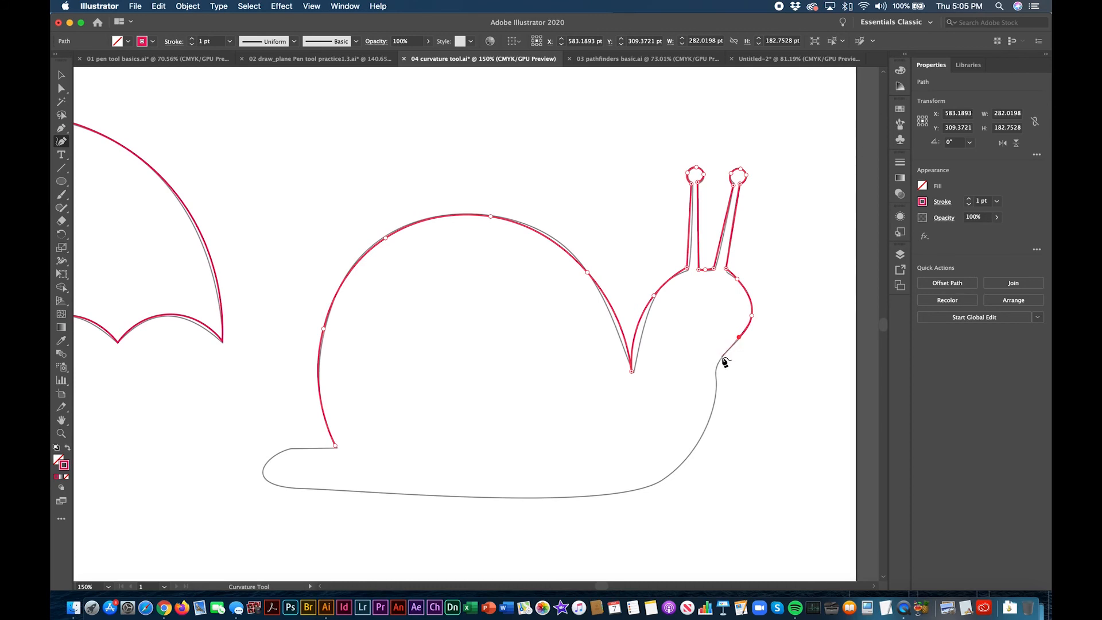
{"action": "left_click", "coordinate": [721, 356]}
{"action": "left_click", "coordinate": [716, 364]}
Step: Trace the snail's chest curve and its long underside back toward the tail
{"action": "left_click", "coordinate": [716, 392]}
{"action": "left_click", "coordinate": [707, 420]}
{"action": "left_click", "coordinate": [677, 466]}
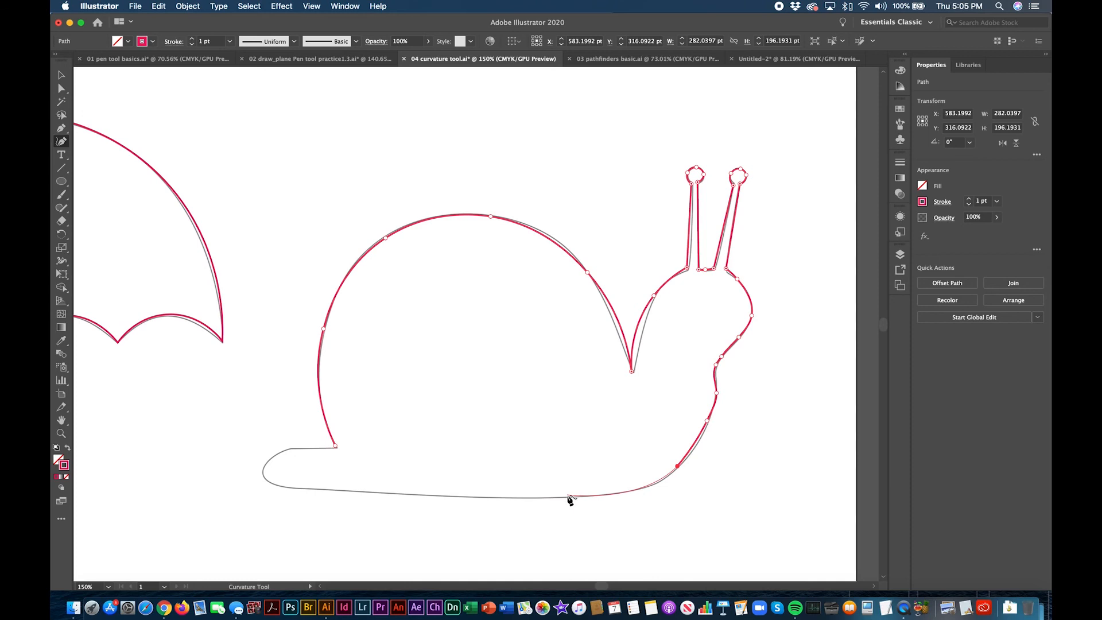
{"action": "left_click", "coordinate": [568, 495]}
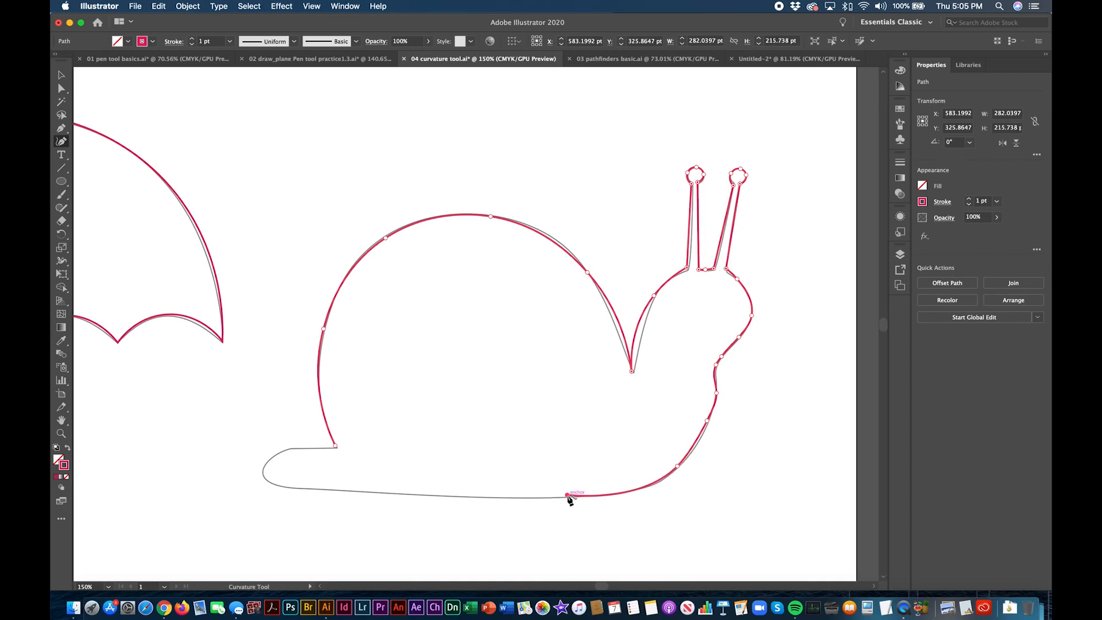
{"action": "left_click", "coordinate": [364, 492]}
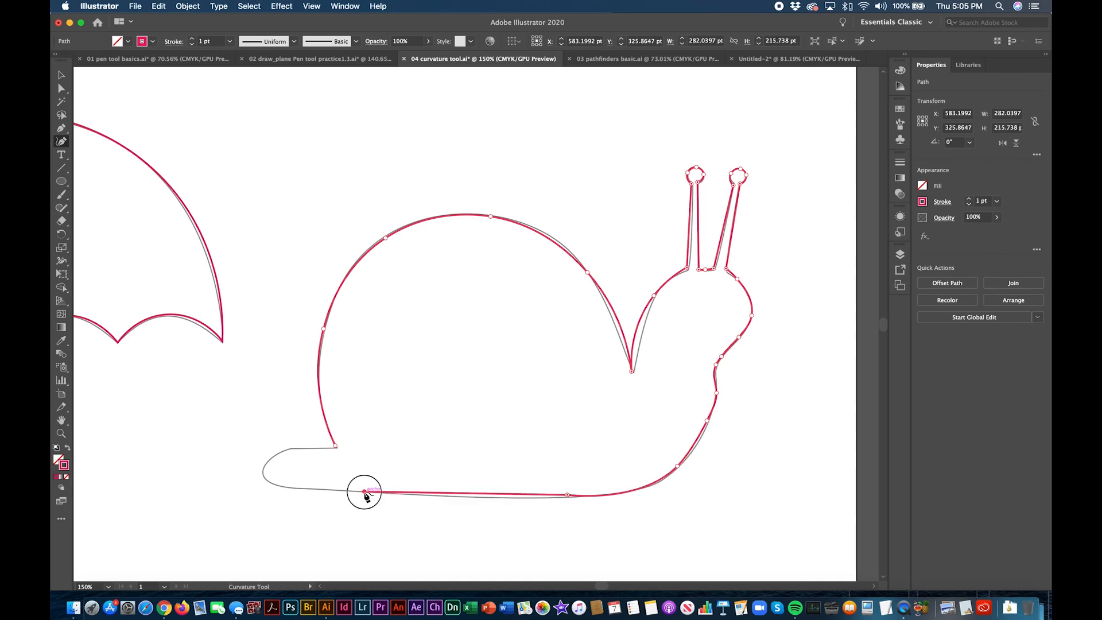
Step: Trace around the snail's rounded tail and close the path at the starting point by the shell
{"action": "left_click", "coordinate": [317, 487]}
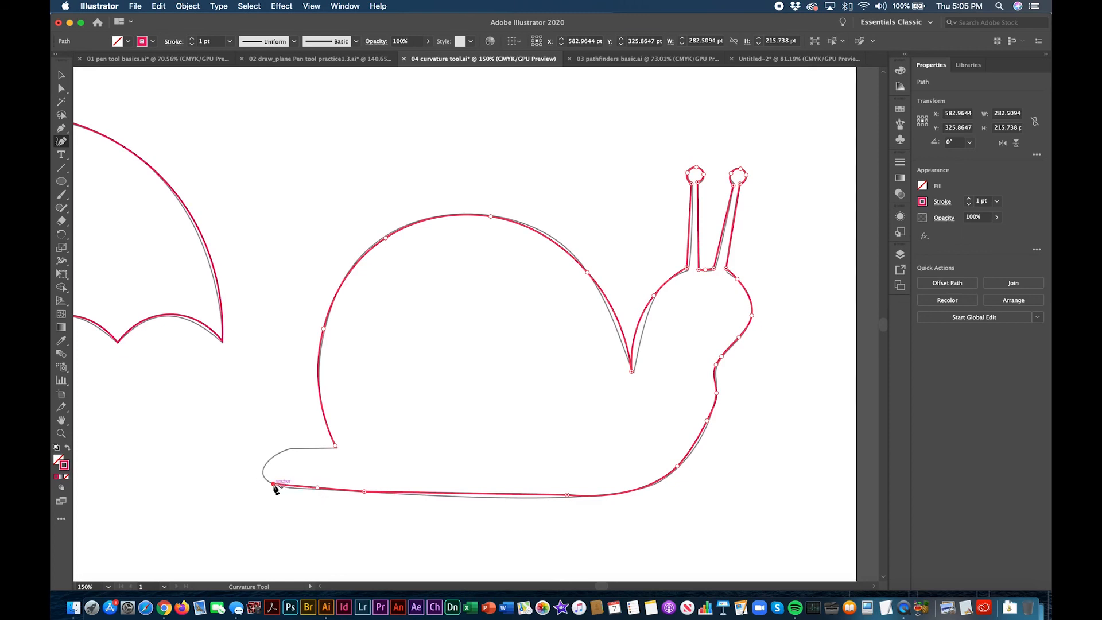
{"action": "left_click", "coordinate": [273, 485]}
{"action": "left_click", "coordinate": [261, 467]}
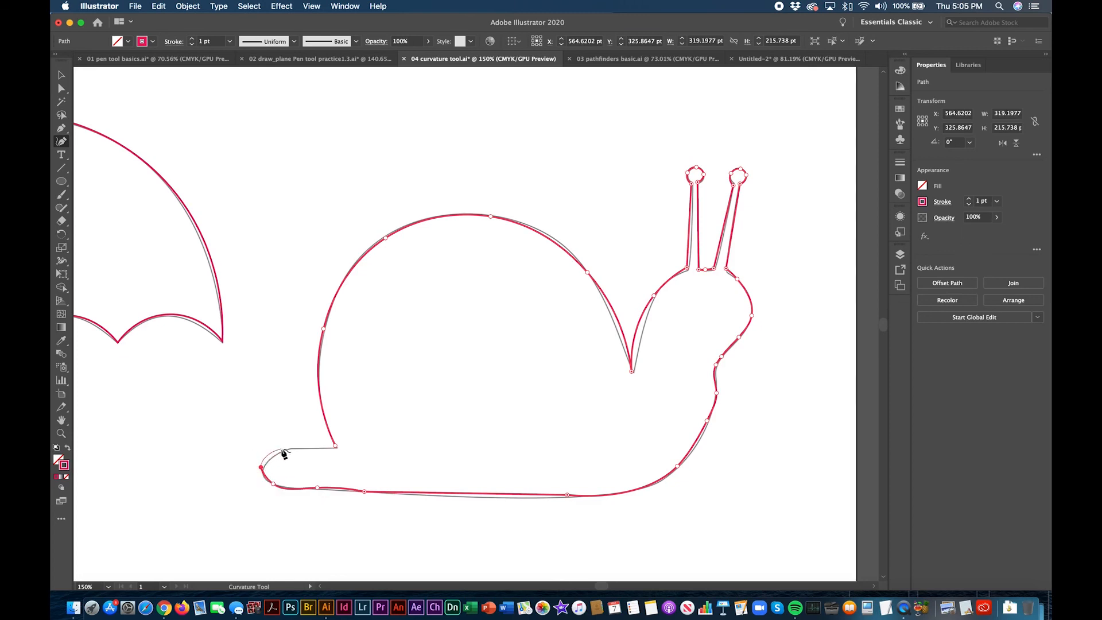
{"action": "left_click", "coordinate": [288, 446]}
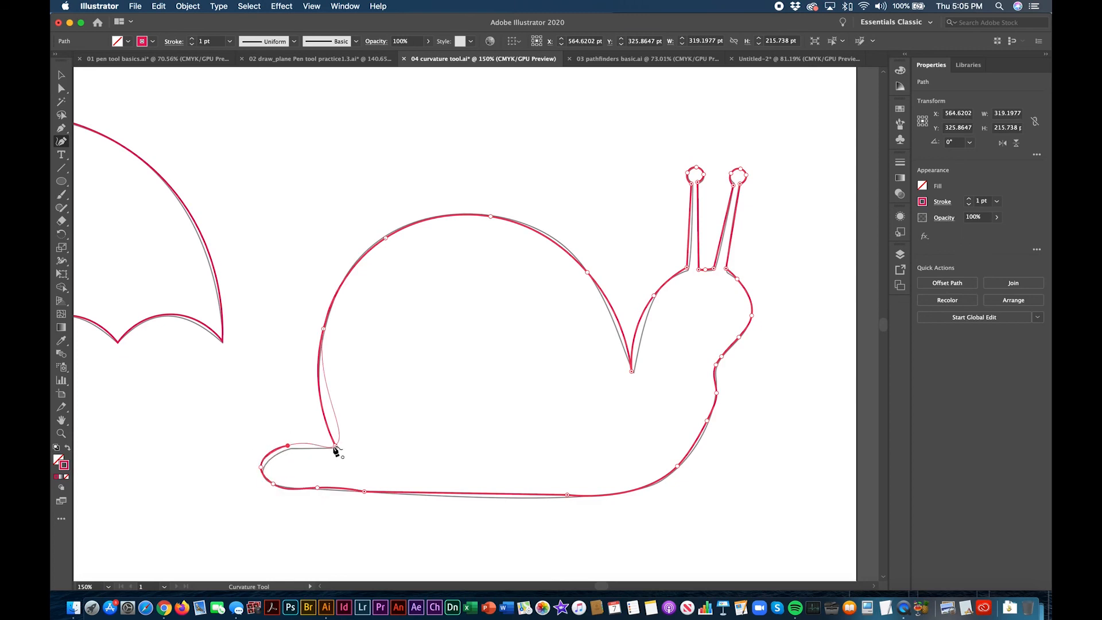
{"action": "left_click", "coordinate": [335, 447]}
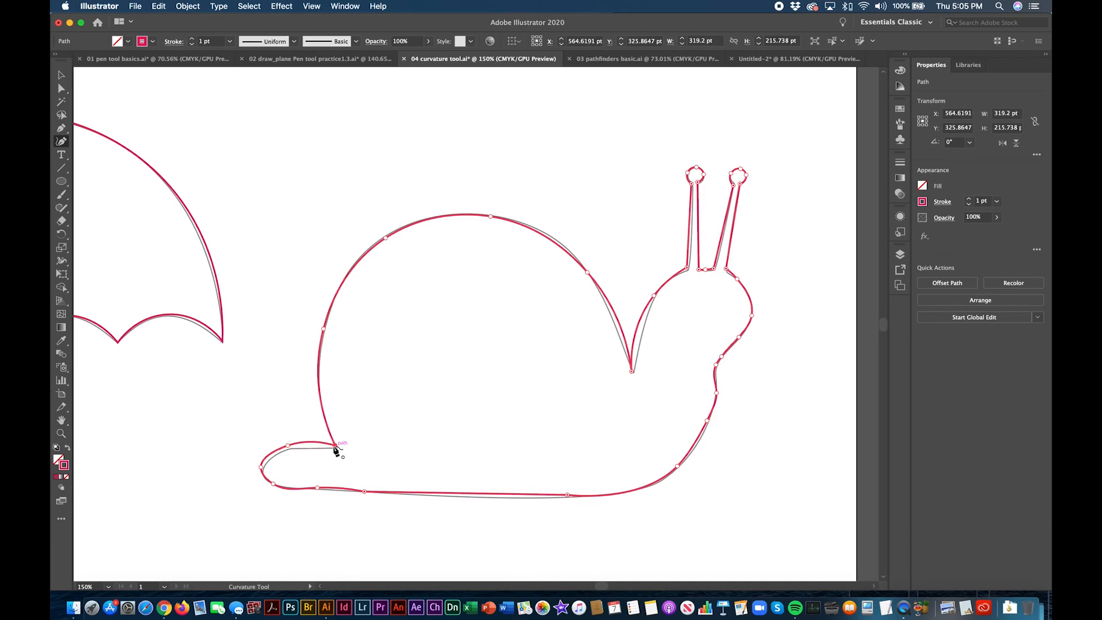
Step: Refine the tail's upper edge by adding an anchor point near the shell and adjusting the existing tail point
{"action": "left_click", "coordinate": [288, 446]}
{"action": "left_click", "coordinate": [309, 446]}
{"action": "left_click", "coordinate": [286, 447]}
{"action": "left_click", "coordinate": [286, 446]}
Step: Fit both sides of the neck notch to the template by adding an anchor point on each and moving the head-side one onto the outline
{"action": "scroll", "coordinate": [288, 447], "scroll_direction": "left", "scroll_amount": 10}
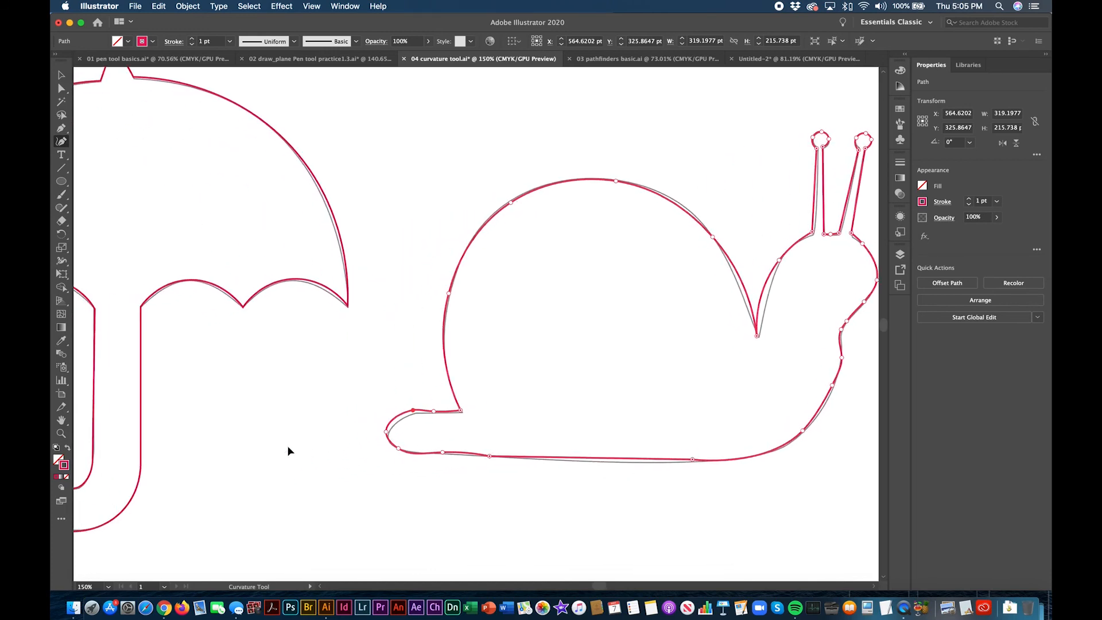
{"action": "scroll", "coordinate": [287, 447], "scroll_direction": "up", "scroll_amount": 6}
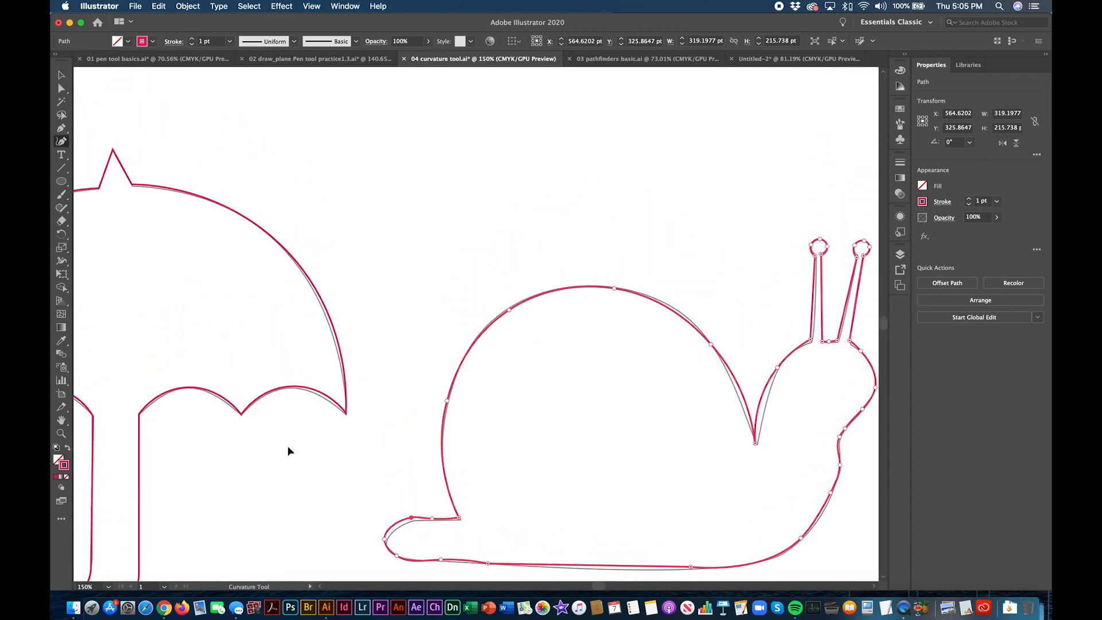
{"action": "scroll", "coordinate": [288, 451], "scroll_direction": "down", "scroll_amount": 4}
{"action": "scroll", "coordinate": [288, 451], "scroll_direction": "right", "scroll_amount": 5}
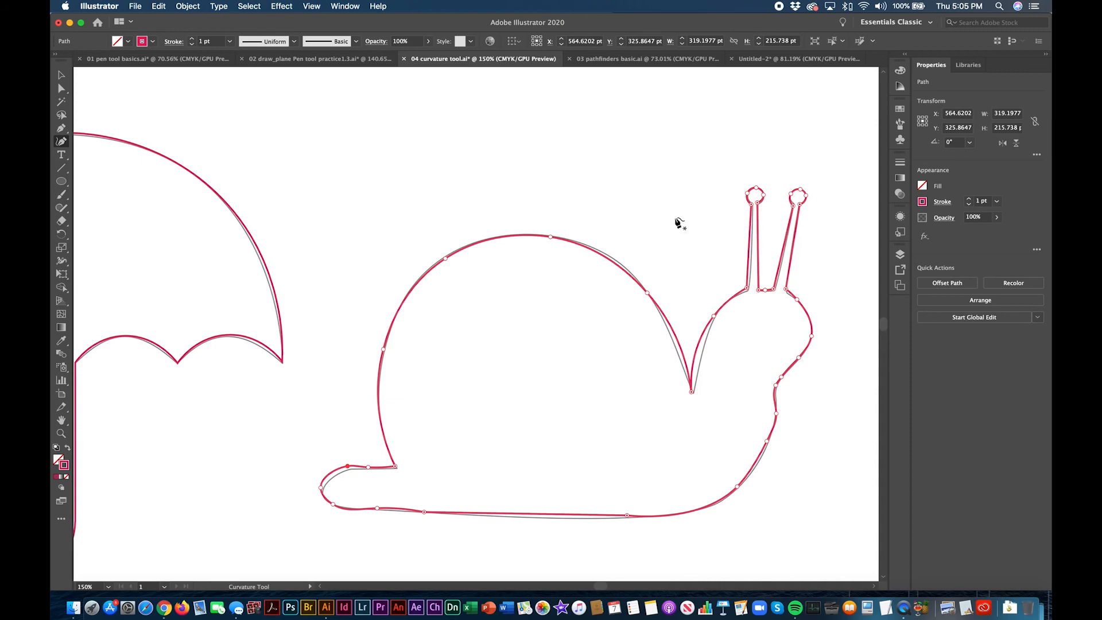
{"action": "left_click", "coordinate": [698, 347]}
{"action": "left_click", "coordinate": [699, 348]}
{"action": "left_click", "coordinate": [701, 350]}
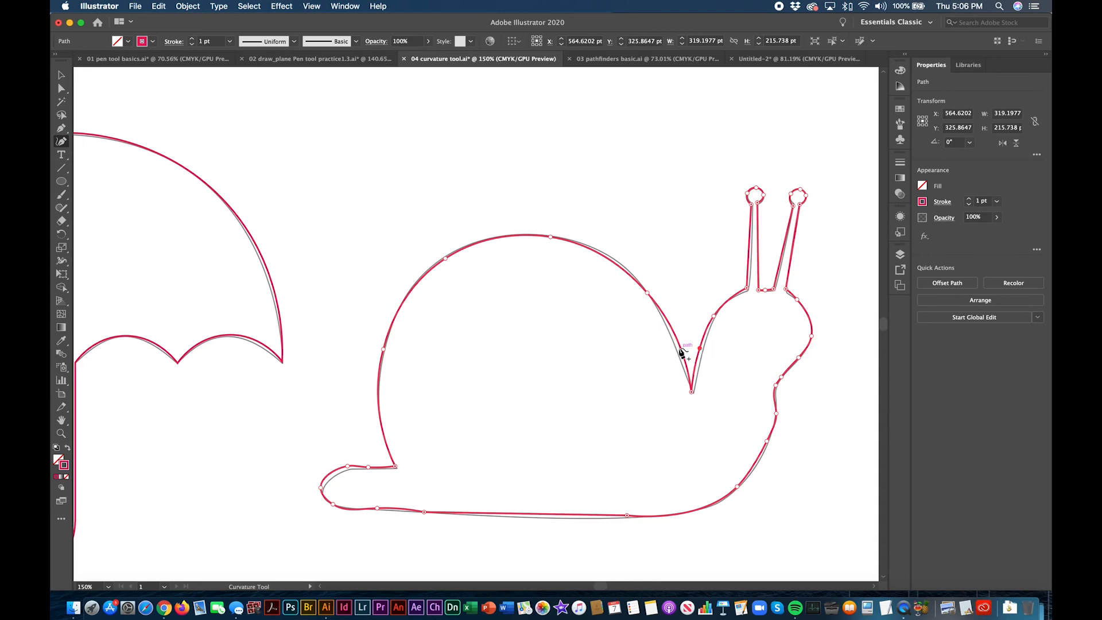
{"action": "left_click", "coordinate": [676, 348]}
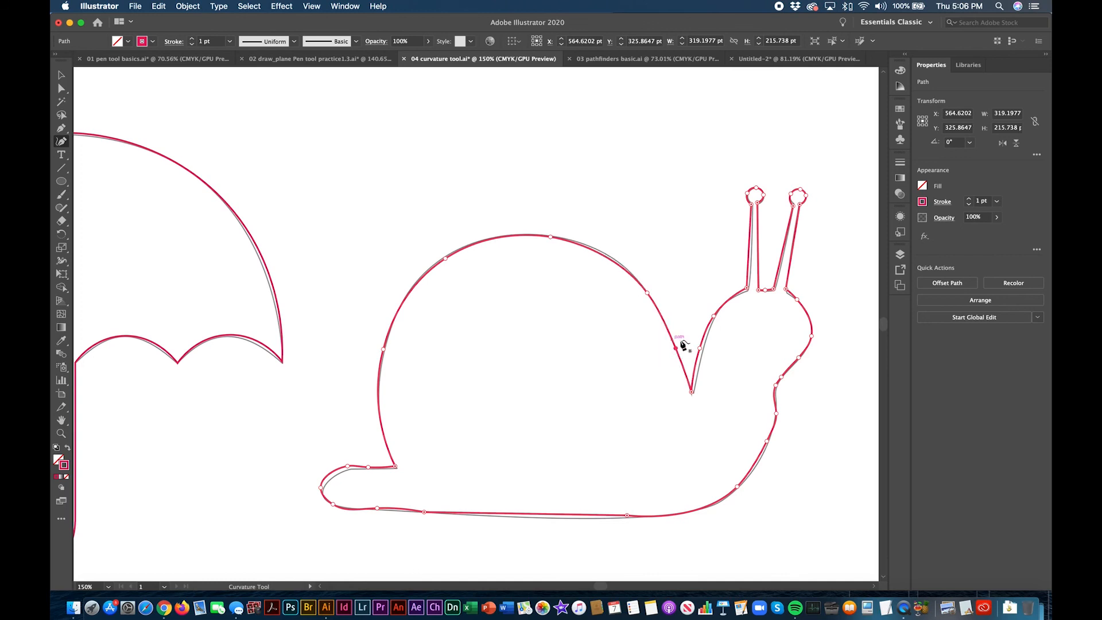
{"action": "left_click_drag", "start_coordinate": [700, 349], "coordinate": [704, 352]}
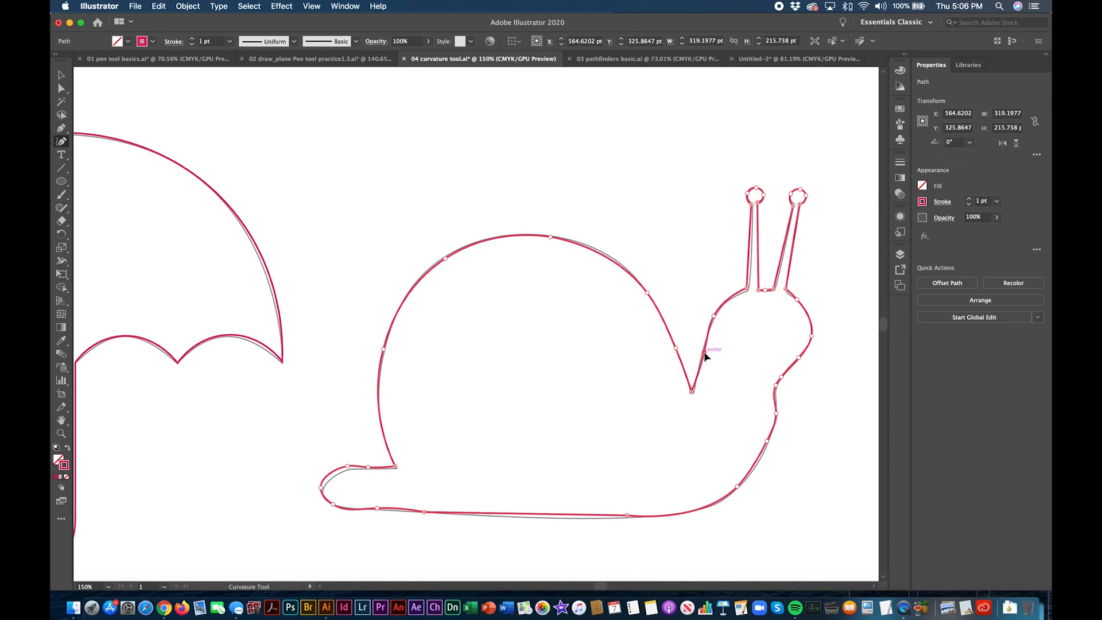